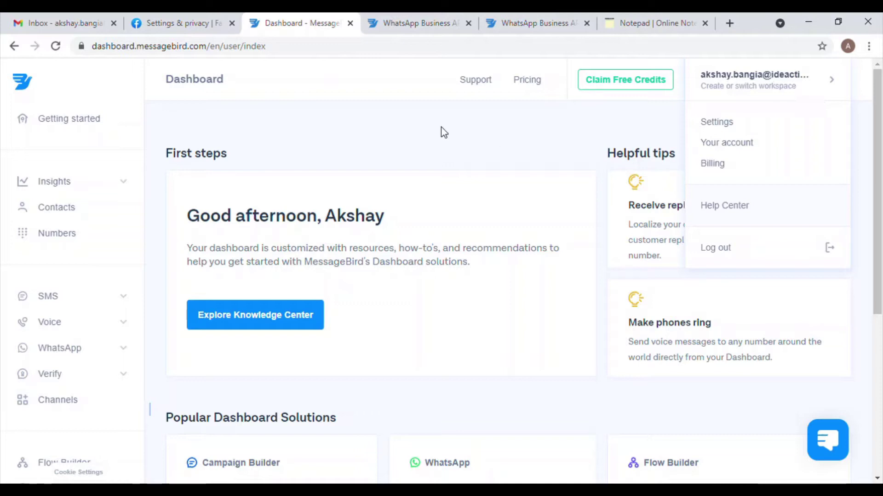
# Open the channel setup page and start adding a new WhatsApp channel.
pyautogui.click(328, 140)
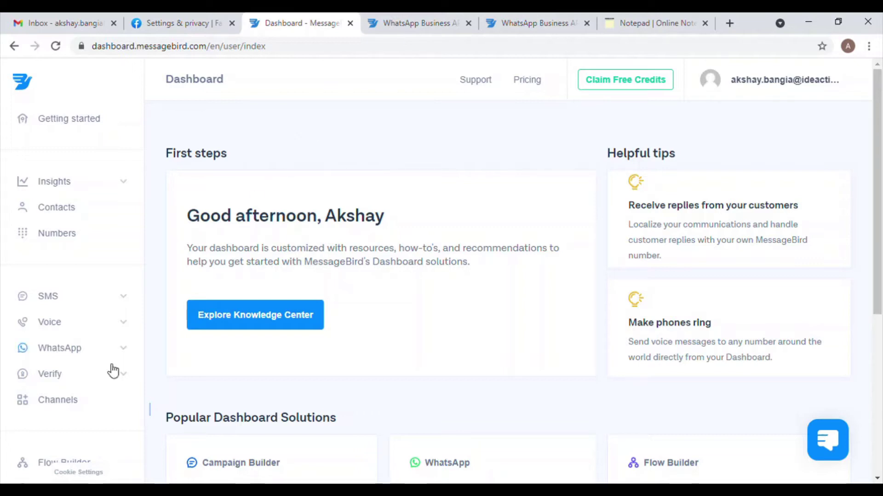
pyautogui.click(62, 406)
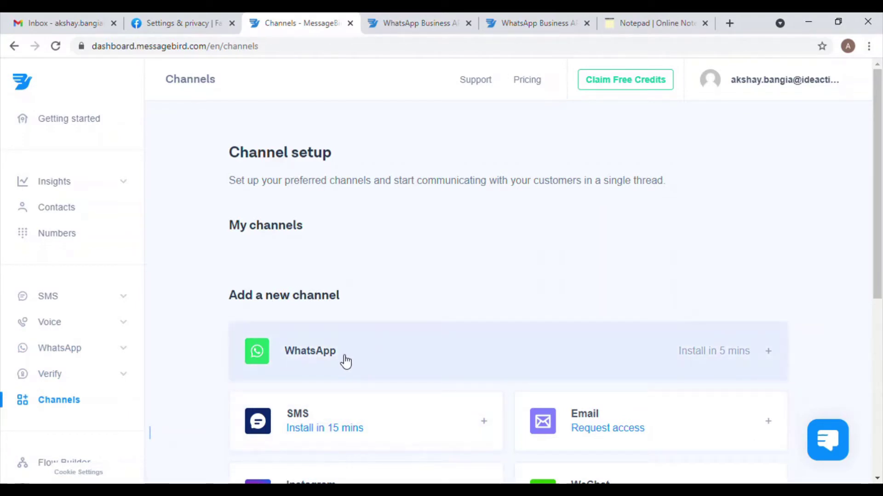
pyautogui.click(362, 346)
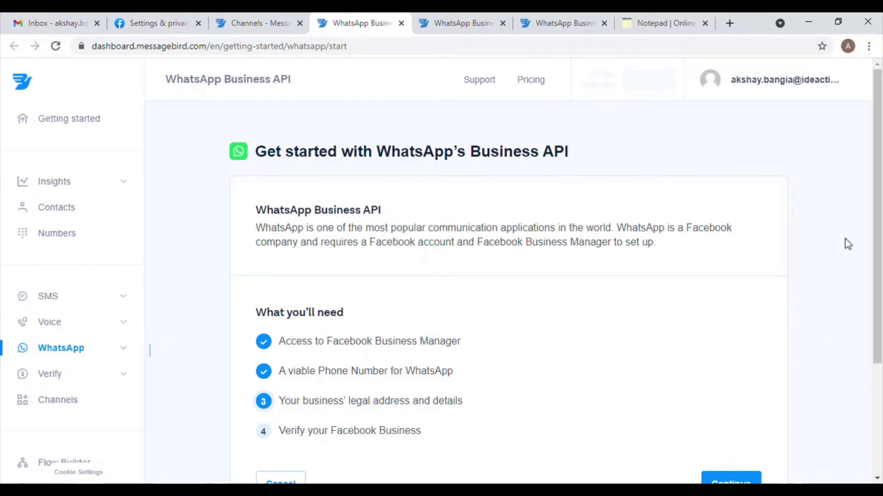
# Proceed past the WhatsApp Business API requirements and launch creation of the WhatsApp channel.
pyautogui.moveTo(879, 205); pyautogui.dragTo(882, 295)
pyautogui.scroll(2, 881, 294)
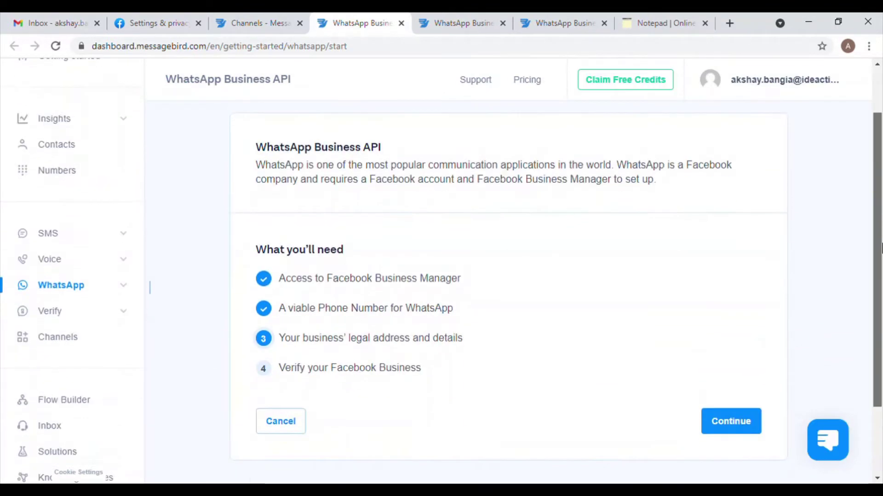
pyautogui.click(727, 431)
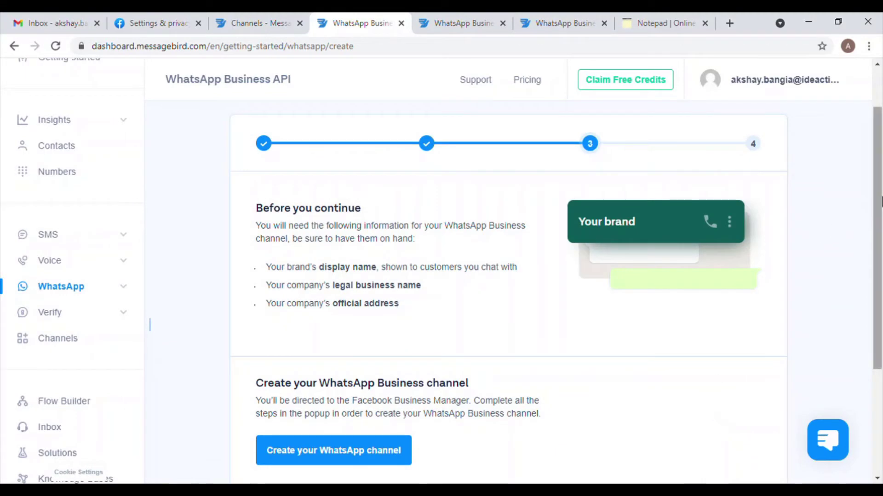
pyautogui.moveTo(878, 232); pyautogui.dragTo(878, 289)
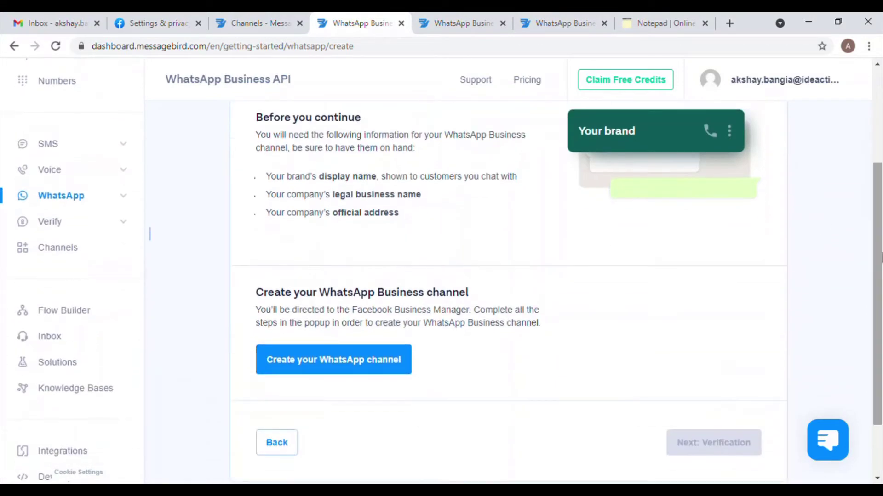
pyautogui.click(285, 366)
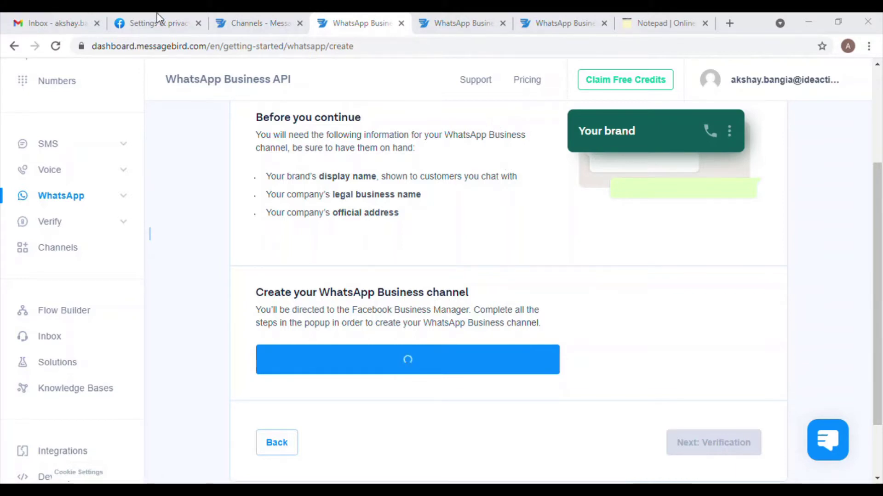
# In the Facebook login window, continue with the signed-in account, start the setup and accept sharing permissions with MessageBird.
pyautogui.moveTo(156, 14); pyautogui.dragTo(133, 14)
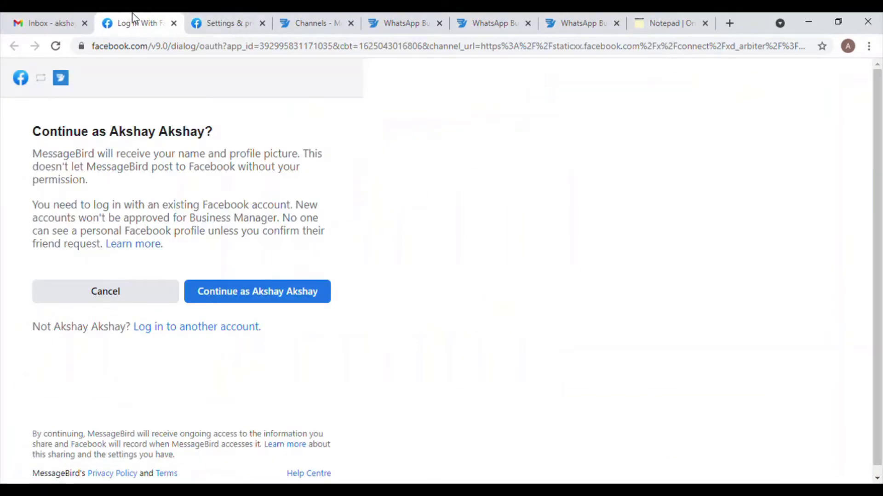
pyautogui.click(250, 294)
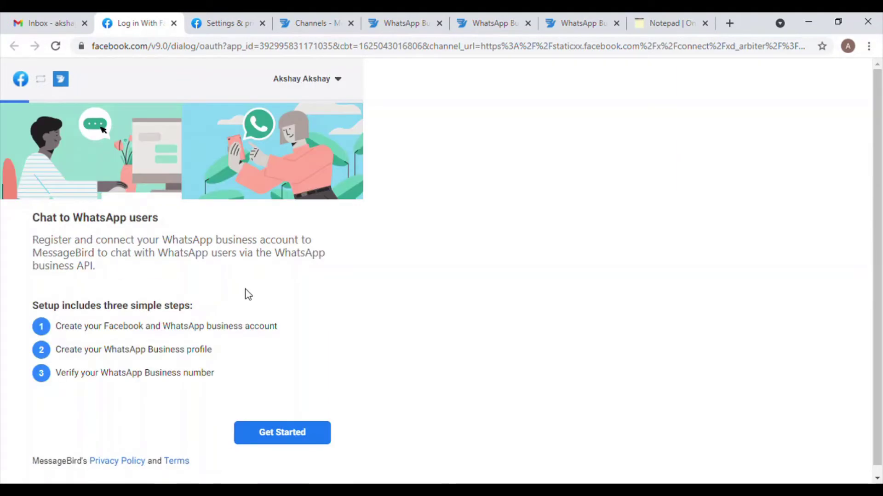
pyautogui.click(277, 438)
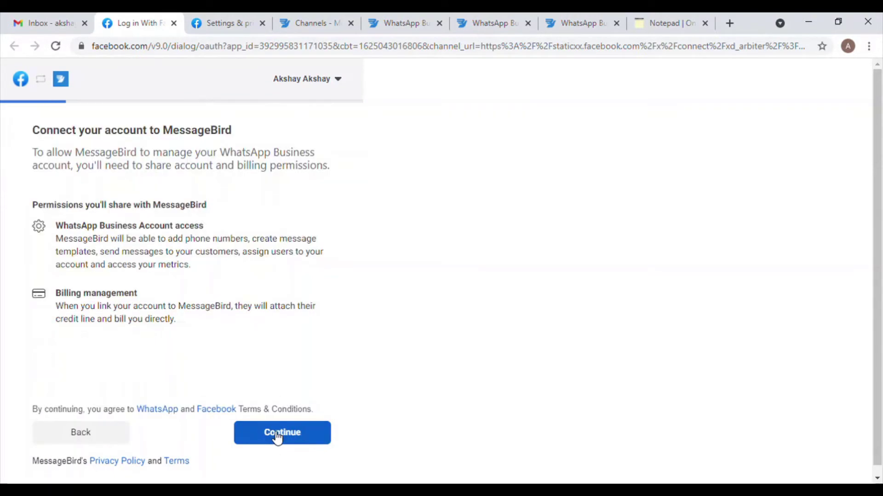
pyautogui.click(277, 438)
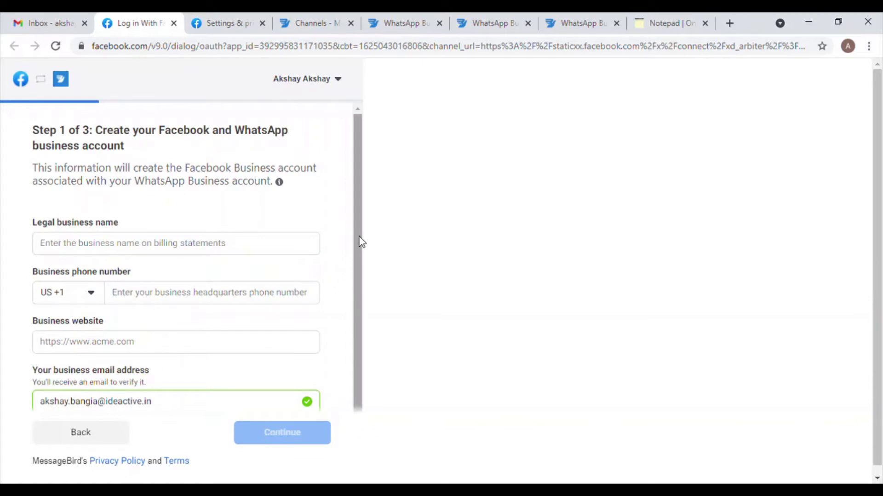
# Enter the legal business name and set the business phone's country code to IN +91.
pyautogui.scroll(-1, 360, 243)
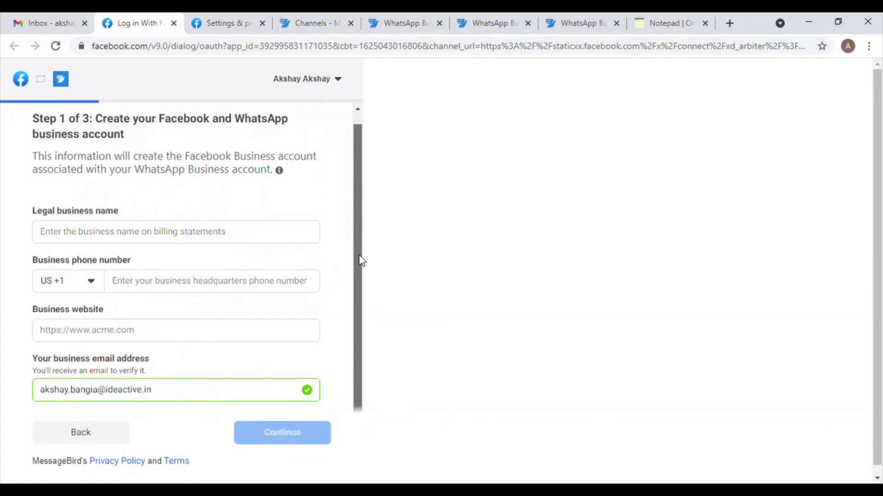
pyautogui.click(189, 235)
pyautogui.write('Akshay')
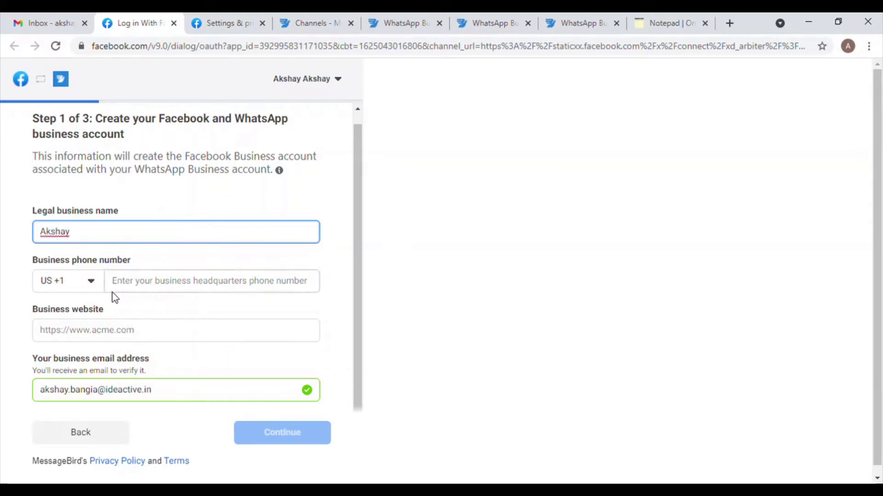
pyautogui.click(92, 285)
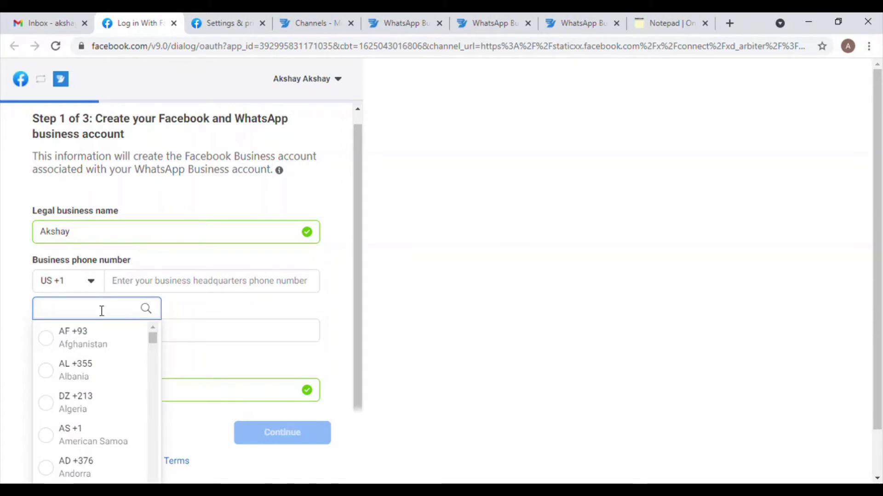
pyautogui.write('in')
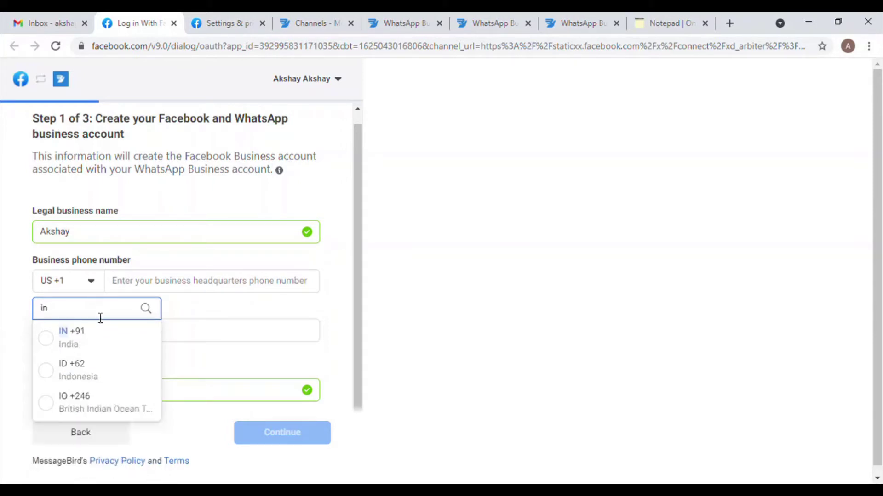
pyautogui.click(90, 343)
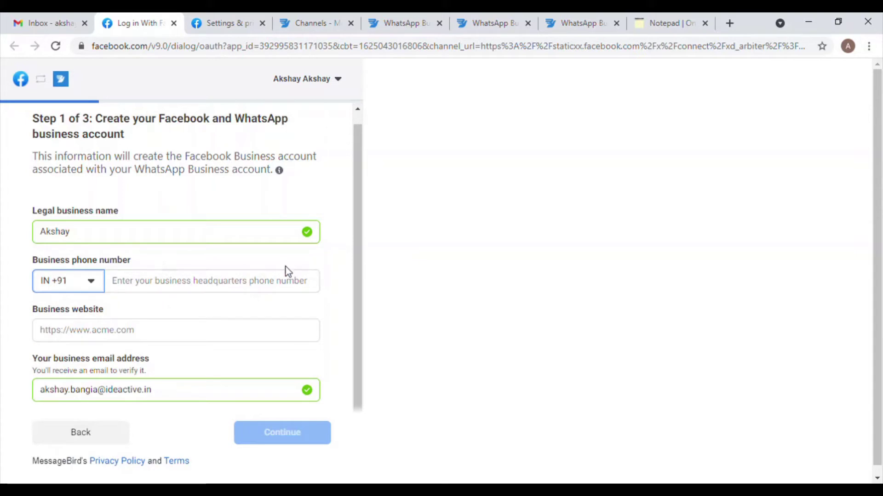
# Copy the phone number from the online notepad into the business phone number field of the Facebook form.
pyautogui.click(660, 22)
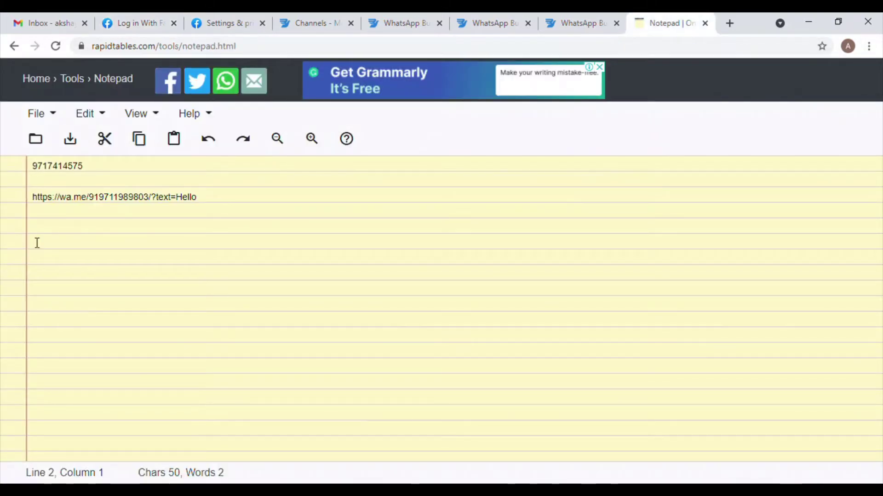
pyautogui.moveTo(34, 170); pyautogui.dragTo(80, 174)
pyautogui.hotkey('ctrl', 'c')
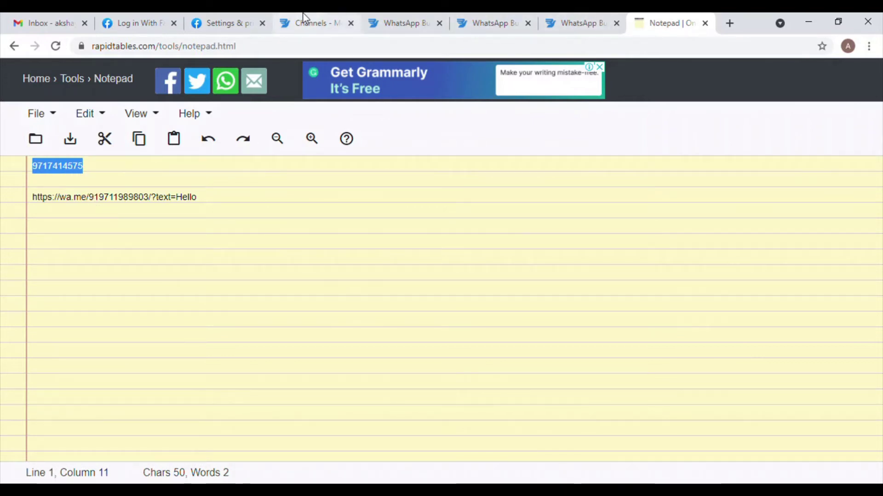
pyautogui.click(130, 21)
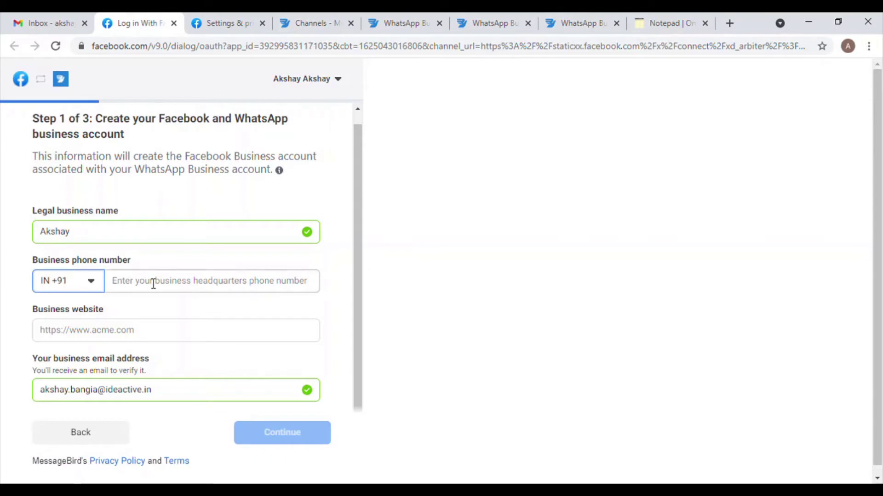
pyautogui.click(149, 282)
pyautogui.hotkey('ctrl', 'v')
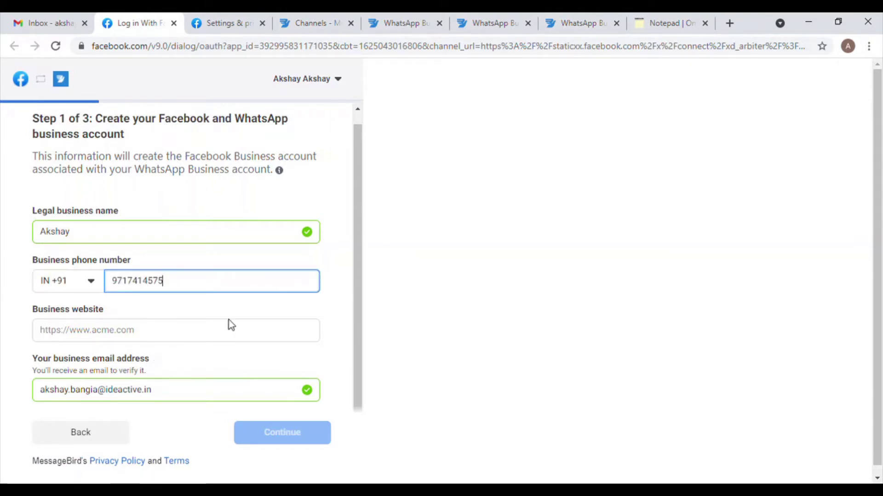
pyautogui.click(207, 346)
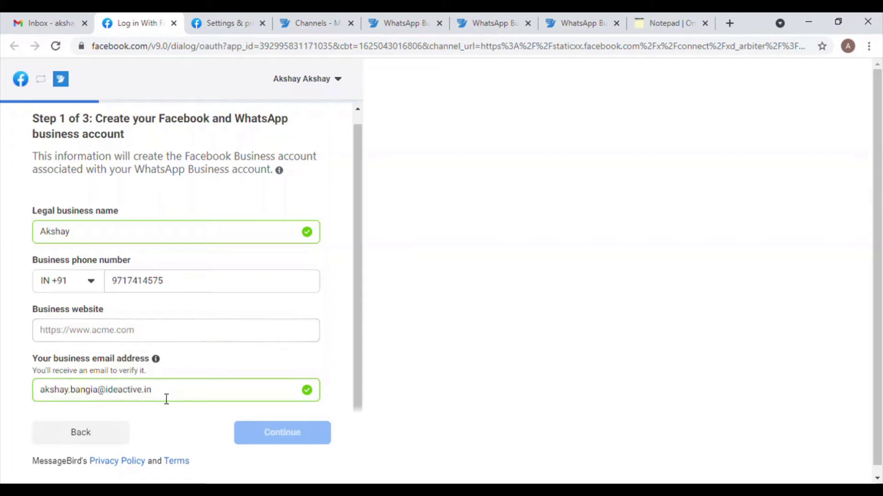
pyautogui.click(167, 331)
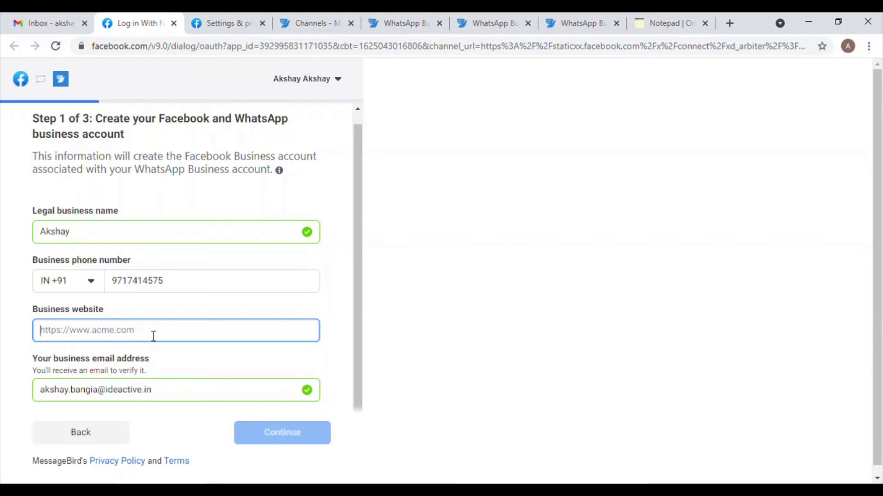
pyautogui.write('www')
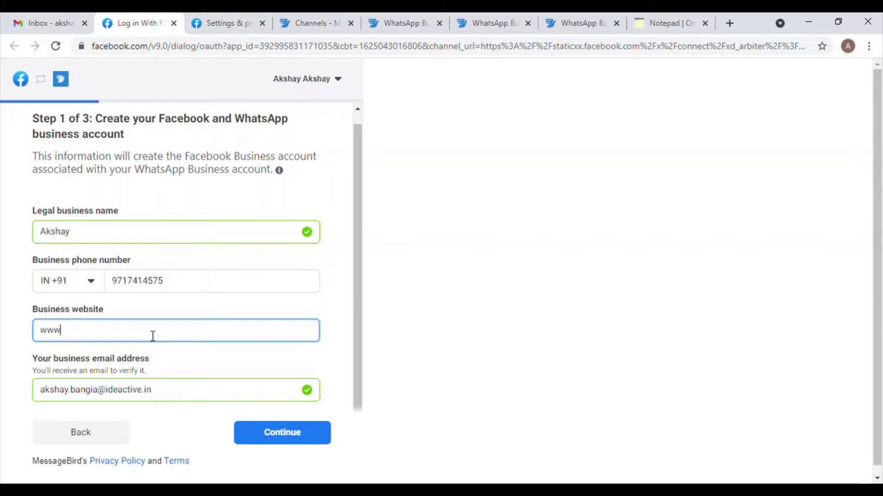
pyautogui.write('.smartsmsapp.com')
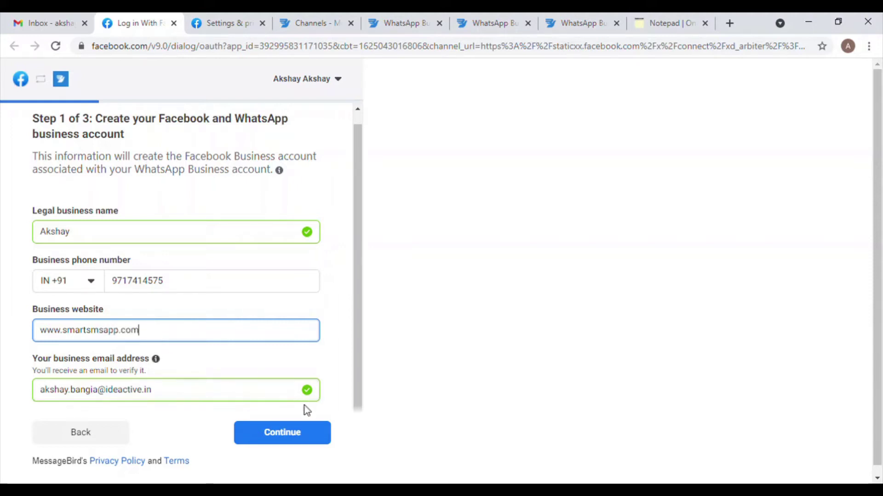
pyautogui.click(283, 434)
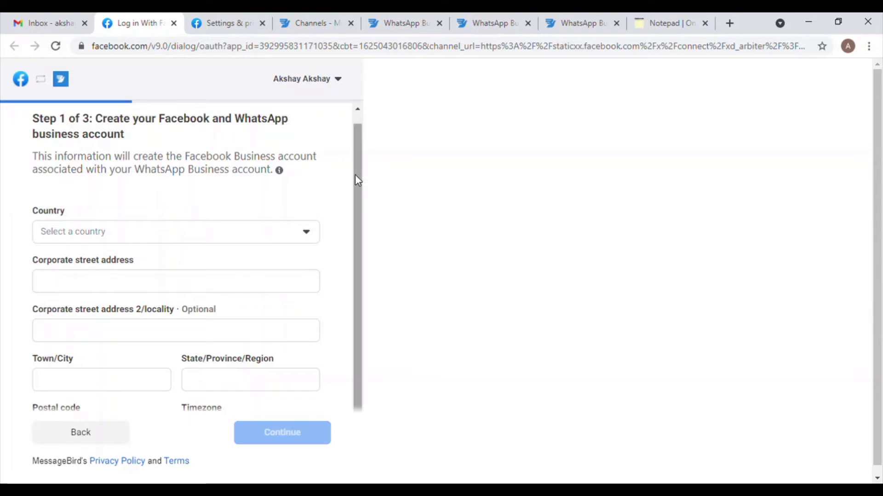
# Set the business country to India.
pyautogui.moveTo(356, 179); pyautogui.dragTo(351, 196)
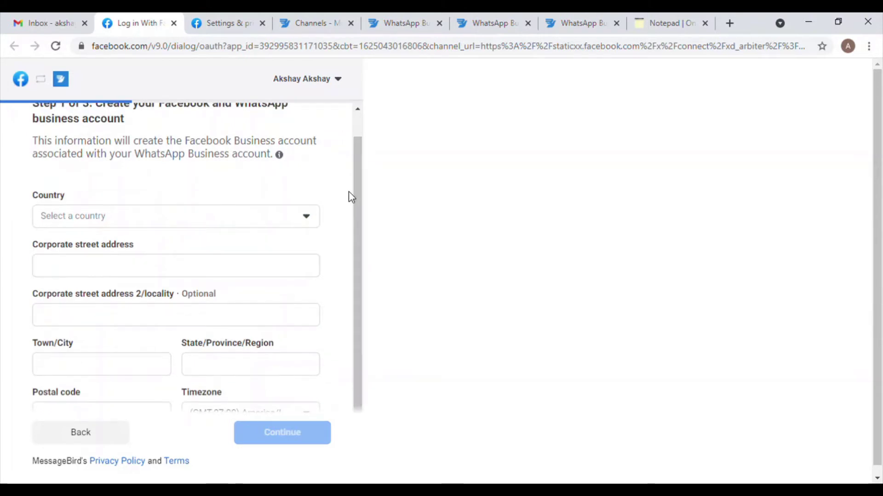
pyautogui.click(306, 215)
pyautogui.write('in')
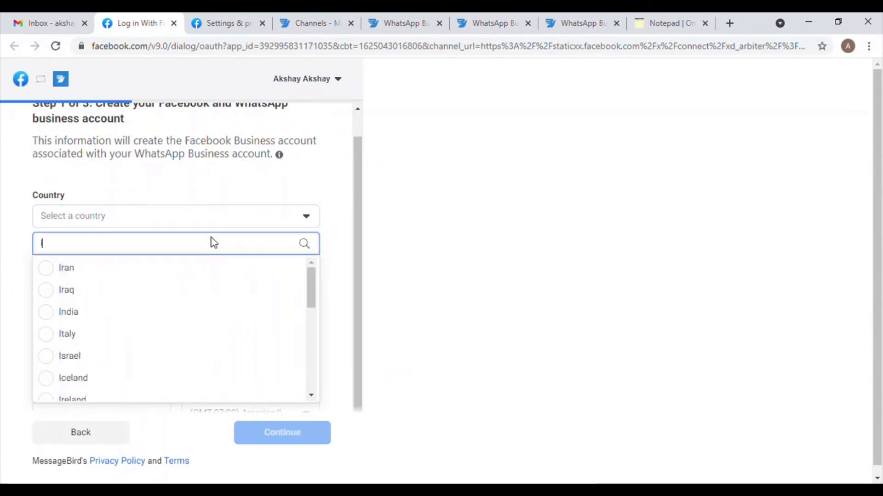
pyautogui.click(188, 277)
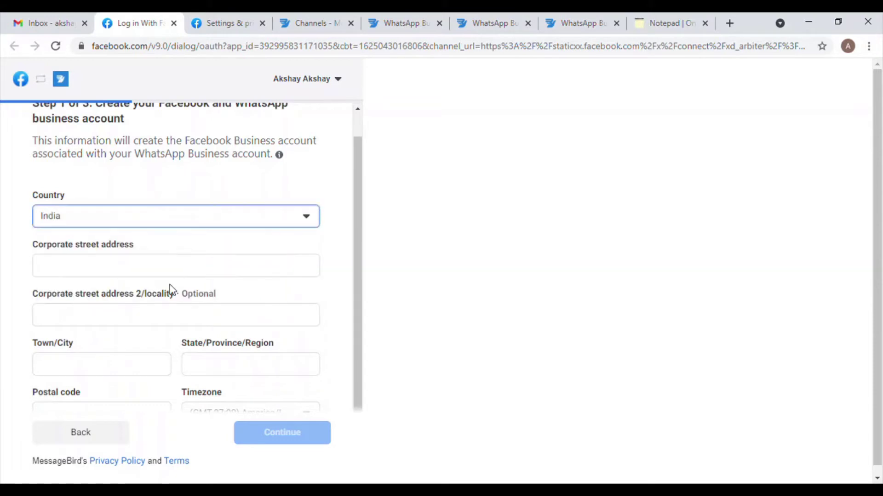
# Enter the corporate street address and the town or city of the business.
pyautogui.click(157, 274)
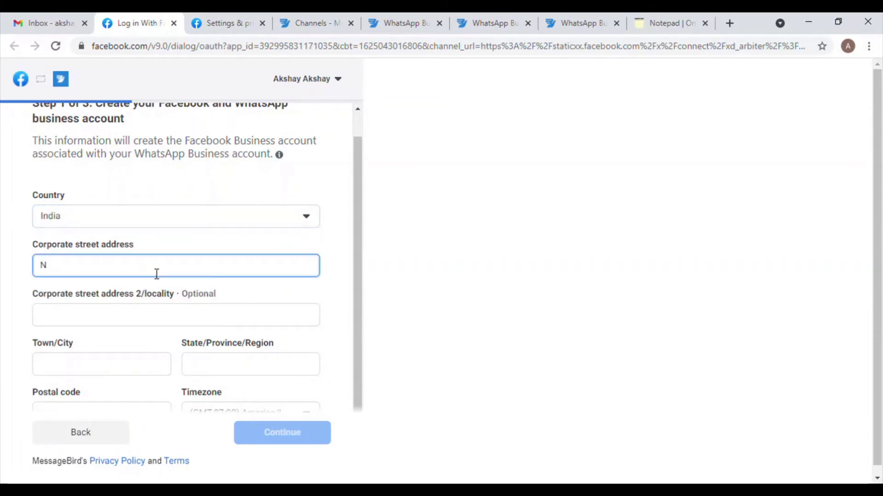
pyautogui.write('Noida')
pyautogui.click(114, 369)
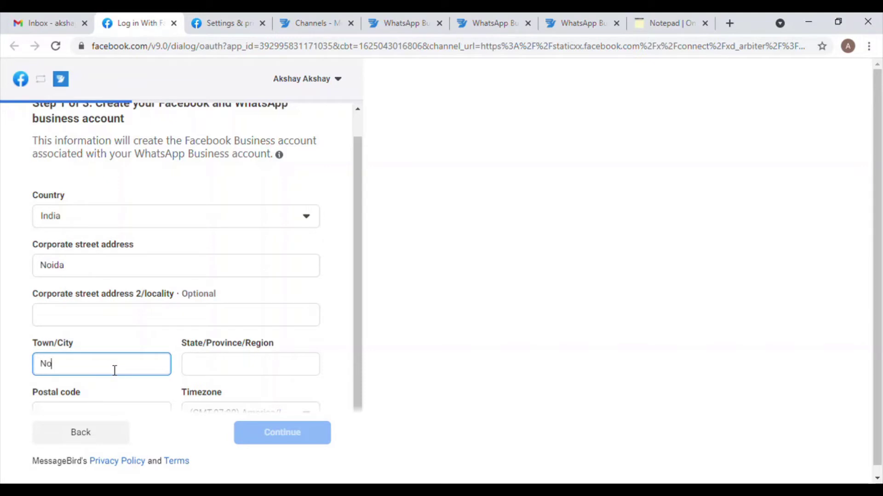
pyautogui.write('Nois')
# Search the timezones for "is" and set the business timezone to (GMT+03:00) Asia/Istanbul.
pyautogui.scroll(-1, 360, 299)
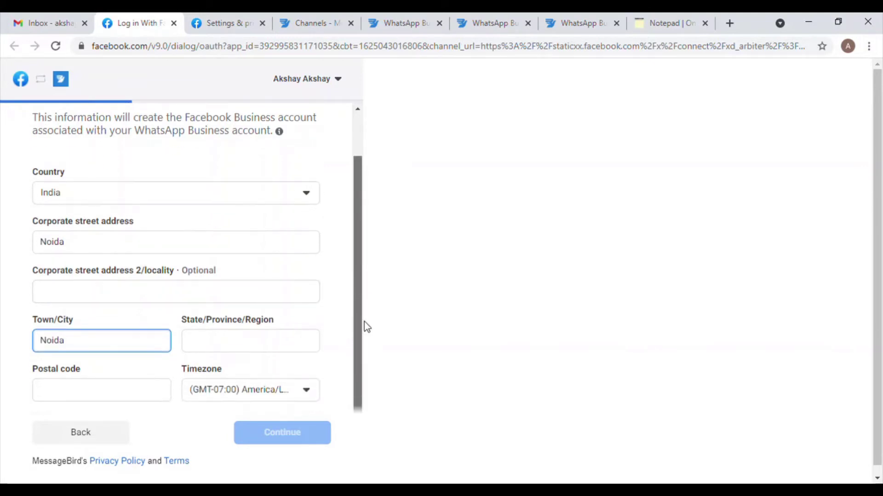
pyautogui.click(242, 393)
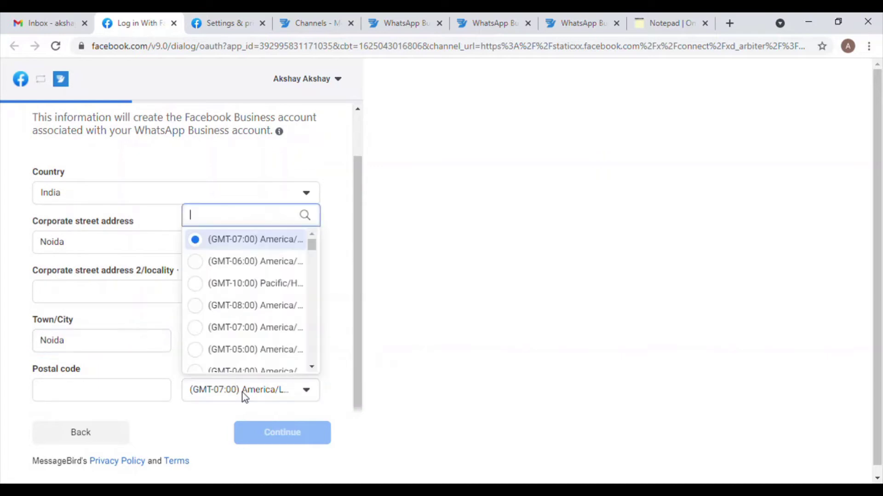
pyautogui.click(274, 224)
pyautogui.write('I')
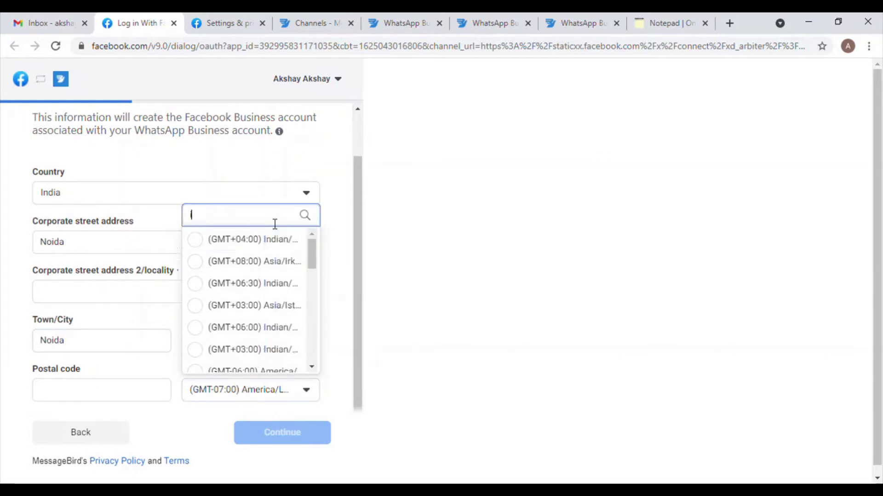
pyautogui.write('s')
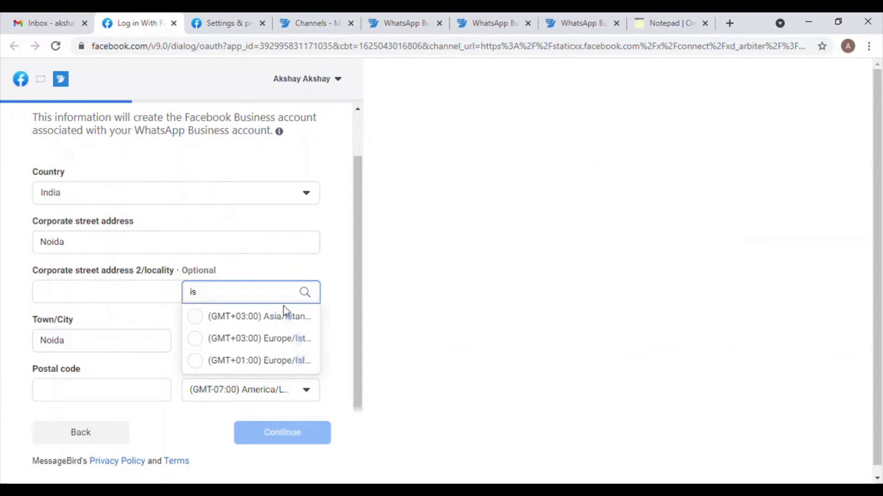
pyautogui.click(260, 321)
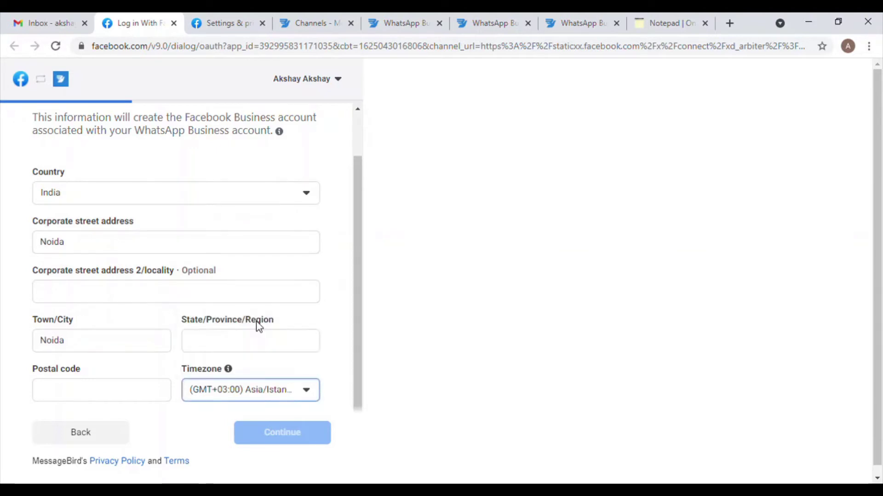
# Enter the postal code and state of the business address, create the accounts and continue to the WhatsApp Business profile form.
pyautogui.click(137, 400)
pyautogui.write('110007')
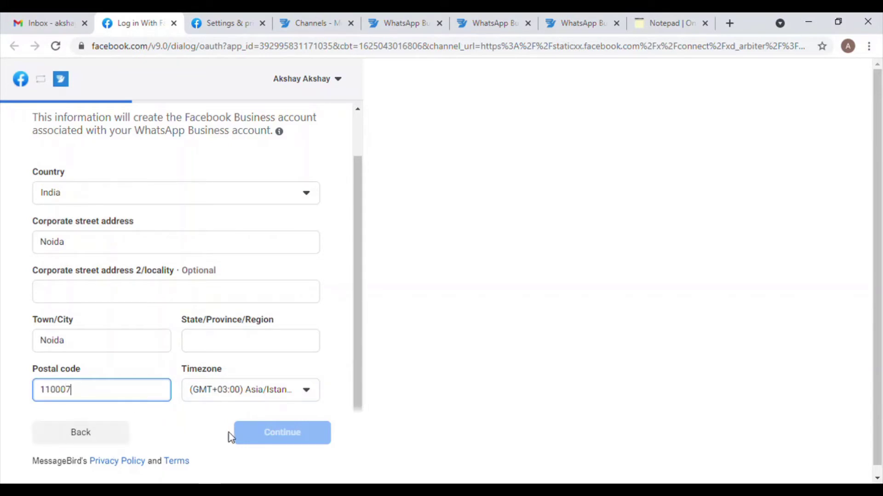
pyautogui.moveTo(228, 369)
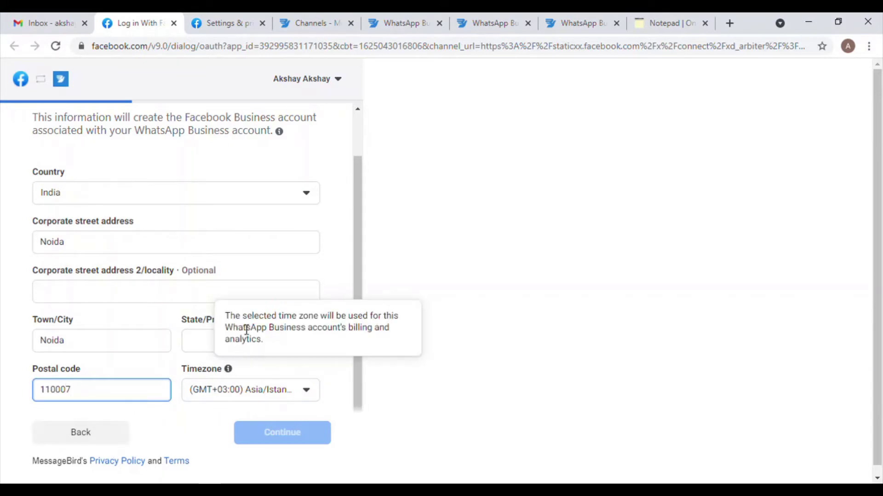
pyautogui.click(213, 348)
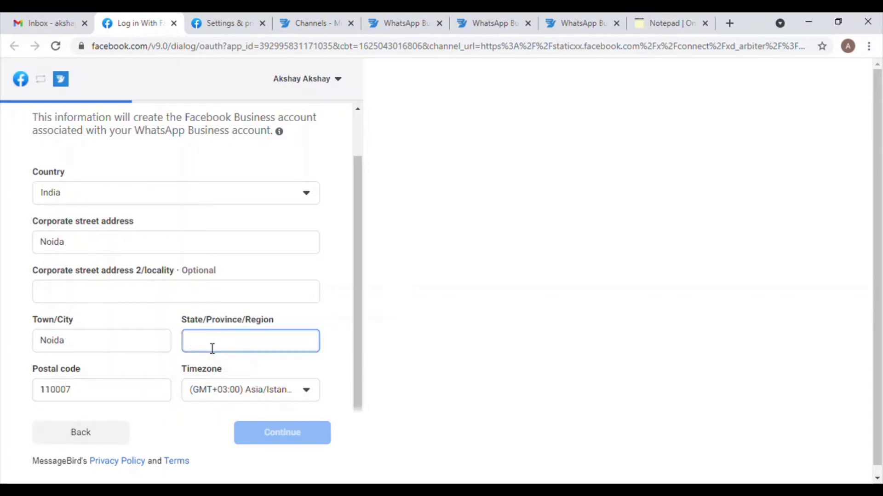
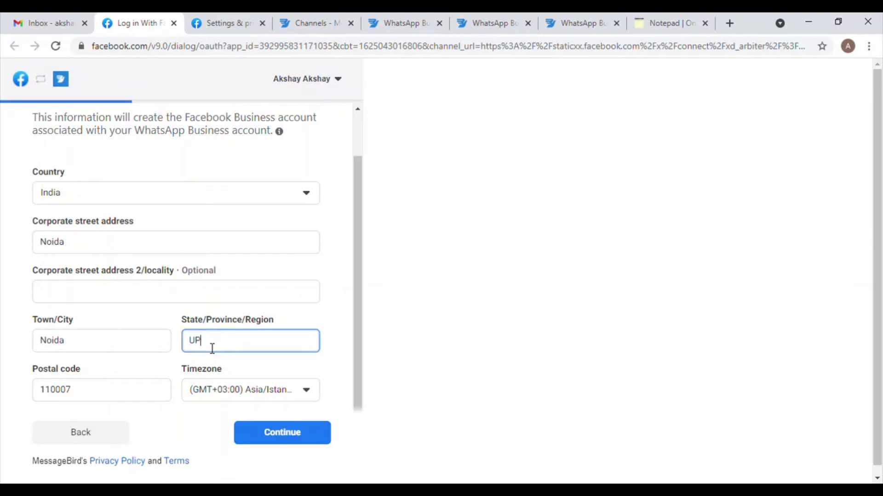
pyautogui.click(289, 437)
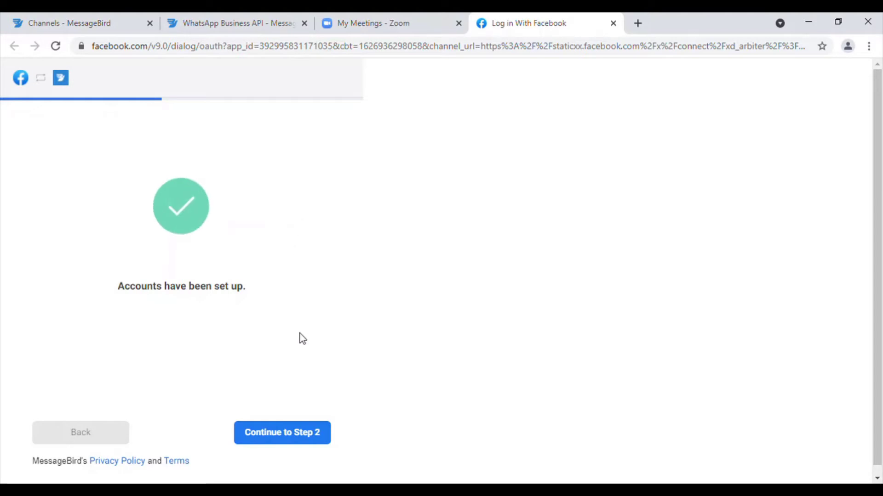
pyautogui.click(294, 436)
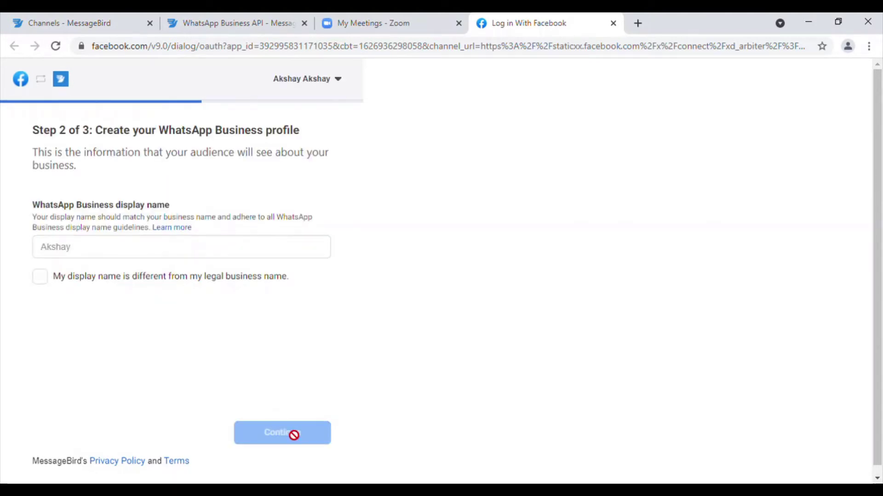
# Enter the WhatsApp Business display name matching the legal business name and continue to the category form.
pyautogui.click(88, 254)
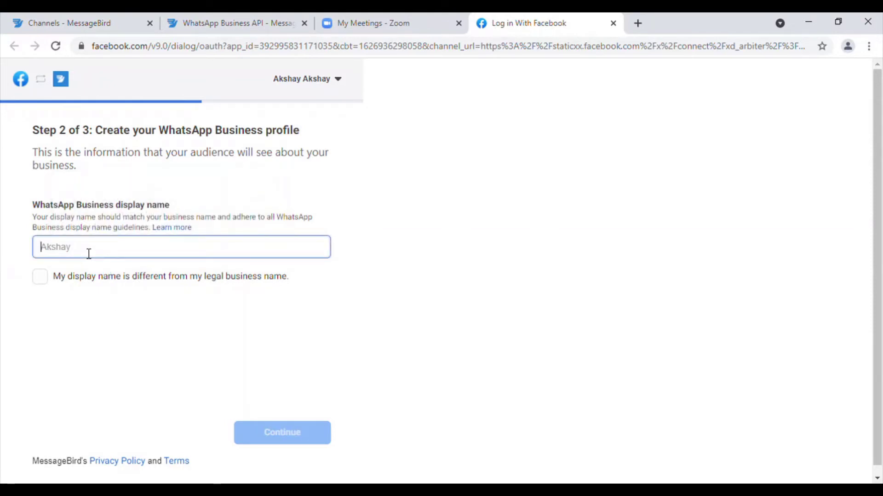
pyautogui.write('Akshay')
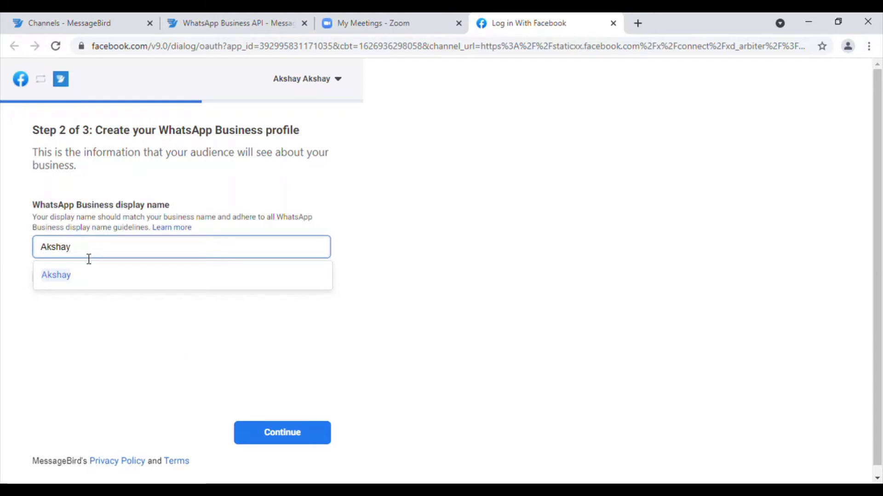
pyautogui.click(92, 284)
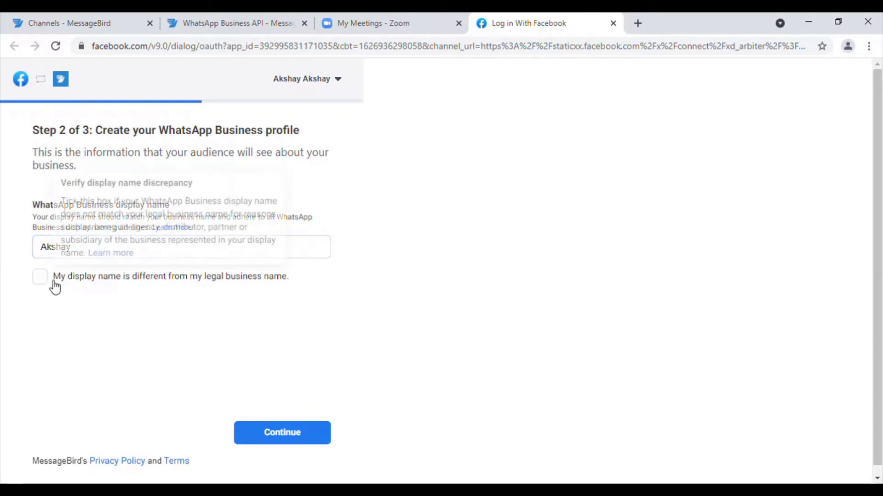
pyautogui.click(273, 436)
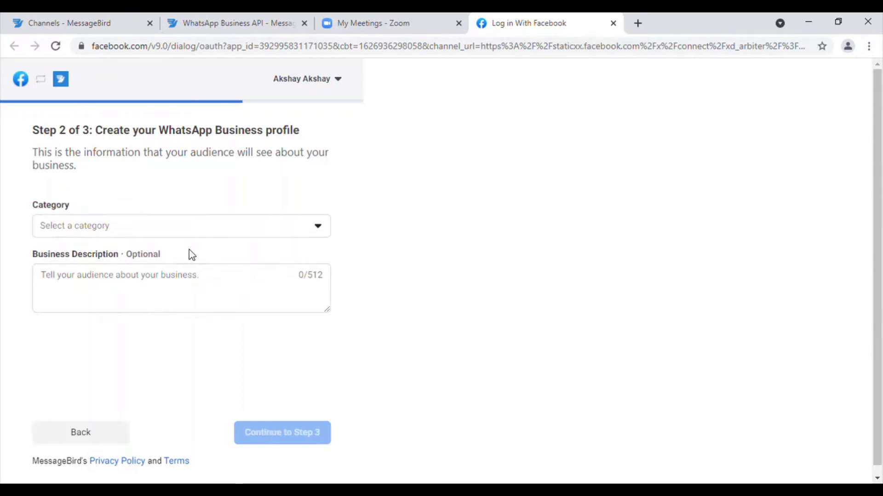
# Set the business category to Other and continue to the WhatsApp Business number verification.
pyautogui.click(281, 230)
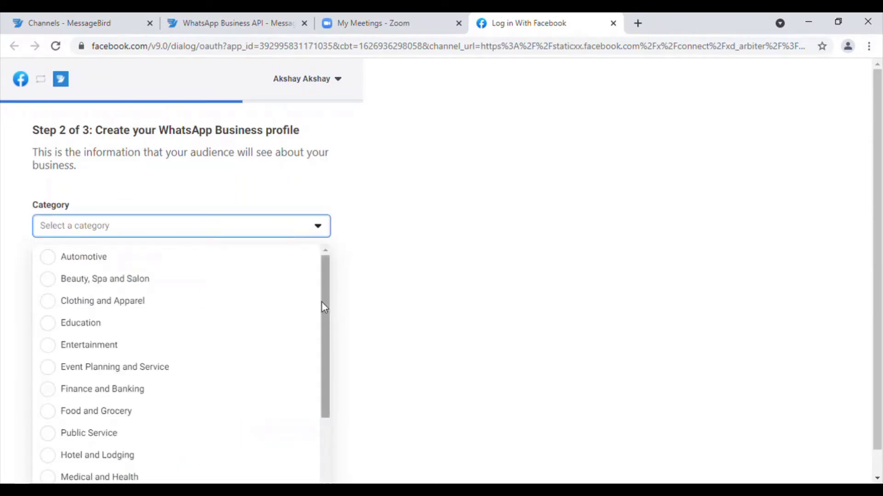
pyautogui.moveTo(323, 306); pyautogui.dragTo(319, 451)
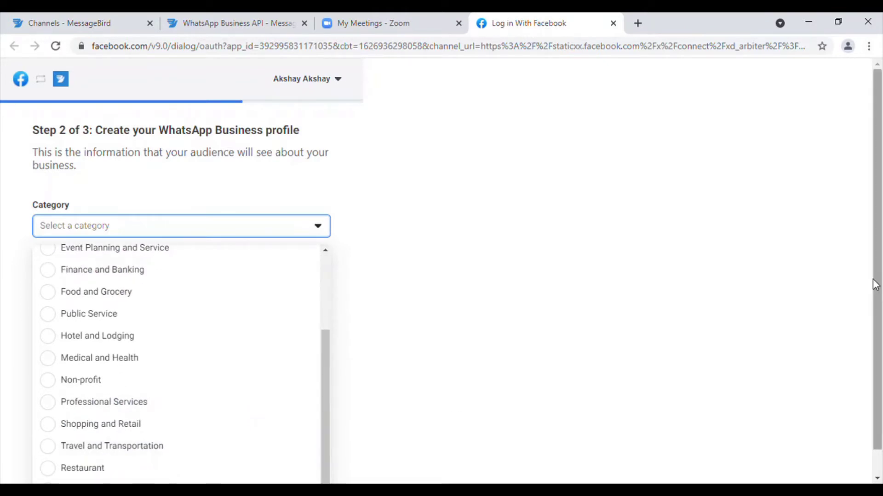
pyautogui.scroll(-1, 736, 377)
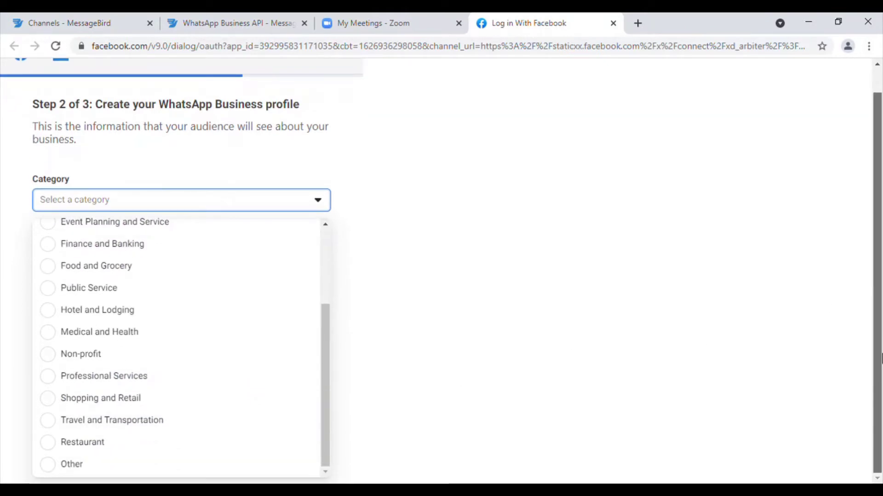
pyautogui.click(62, 465)
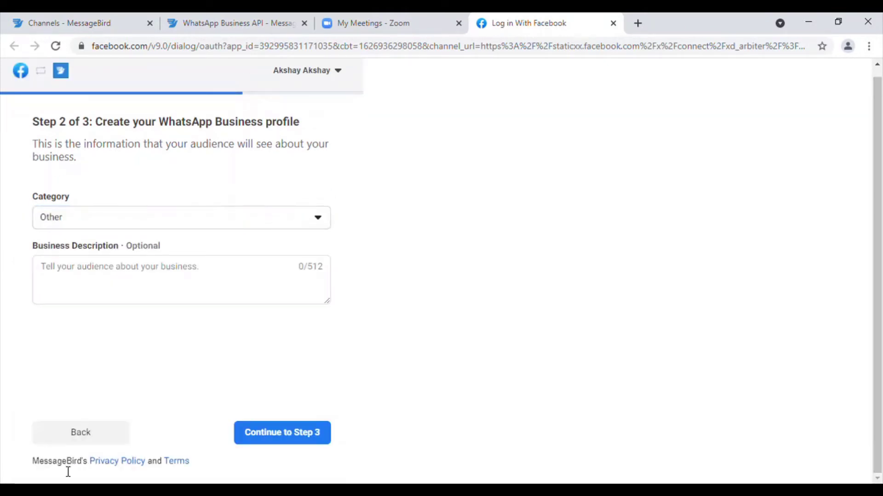
pyautogui.click(282, 434)
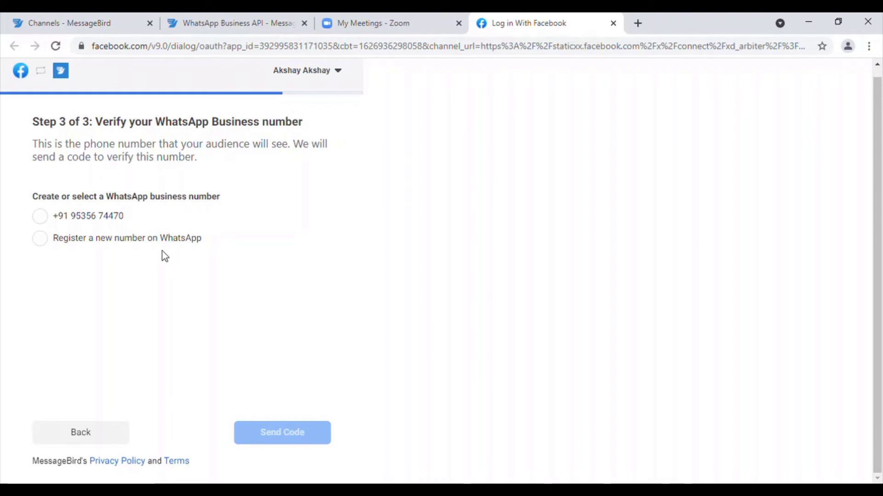
# Choose to register a new number on WhatsApp and finish the Facebook business account setup.
pyautogui.click(41, 239)
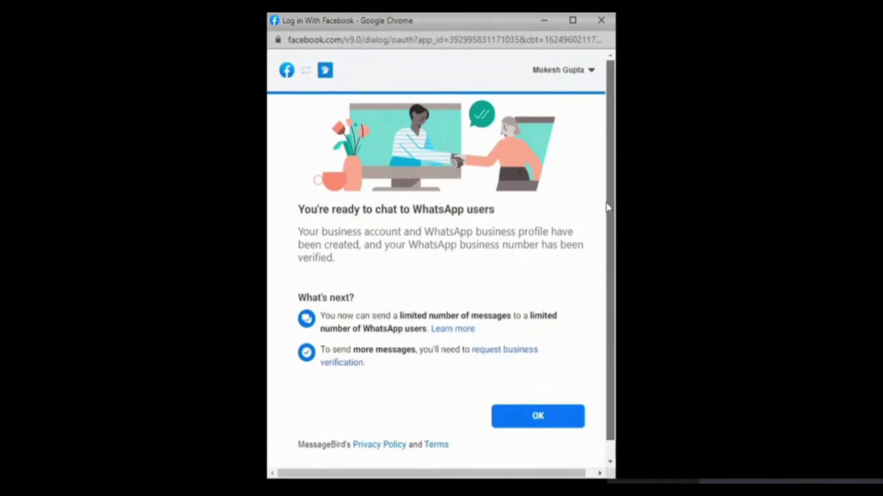
pyautogui.click(538, 416)
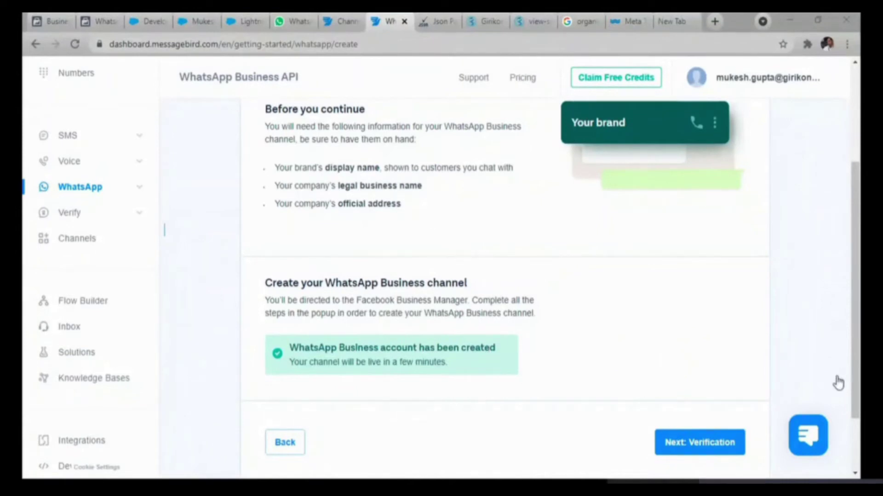
# Proceed to verification, confirm that the business is already verified on Facebook and complete the installation.
pyautogui.click(681, 450)
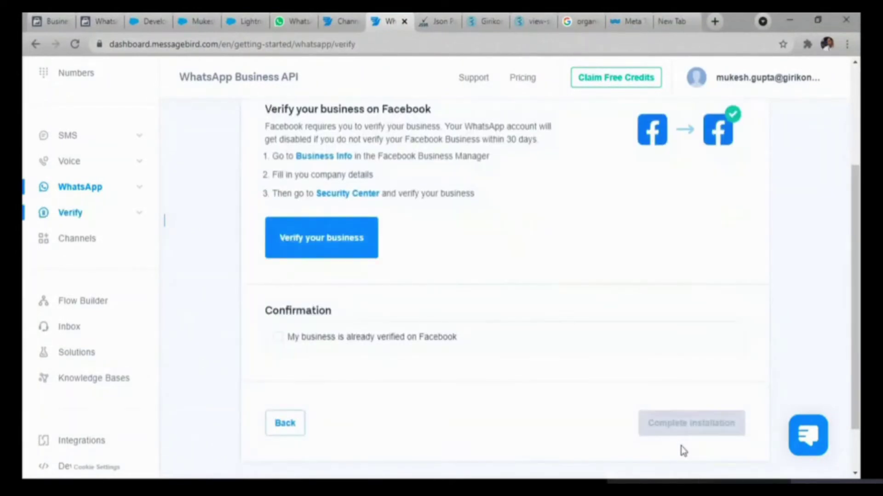
pyautogui.click(277, 337)
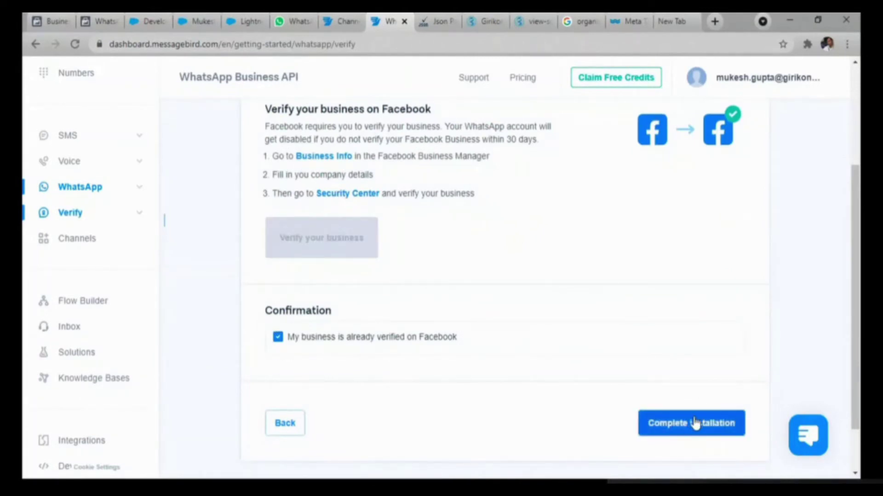
pyautogui.click(694, 423)
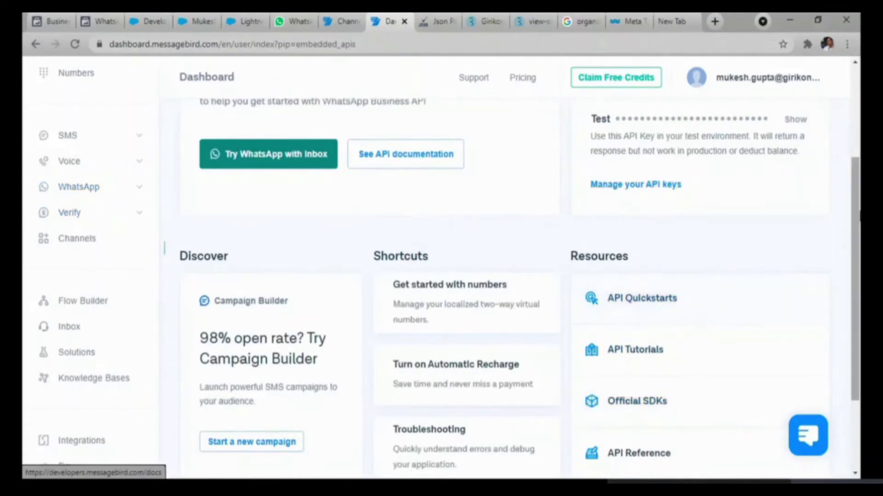
# In the WhatsApp channels list, highlight the new channel's ID and check its installation status.
pyautogui.scroll(4, 855, 276)
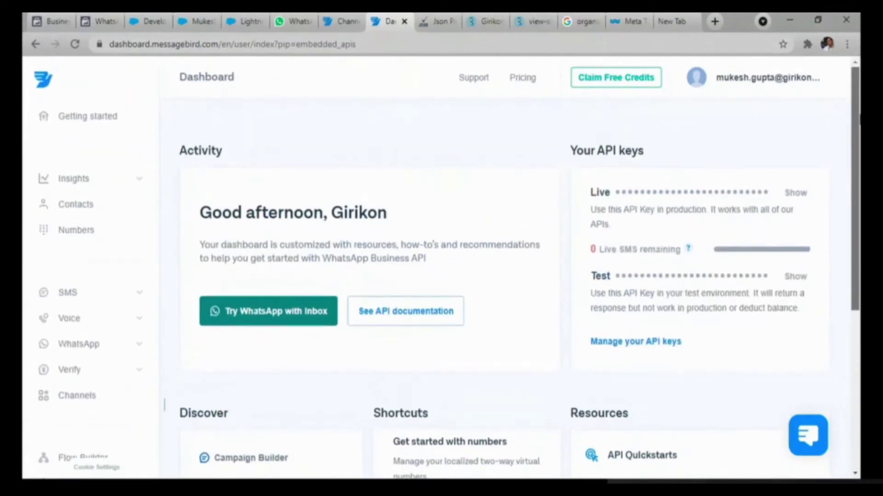
pyautogui.scroll(-5, 852, 277)
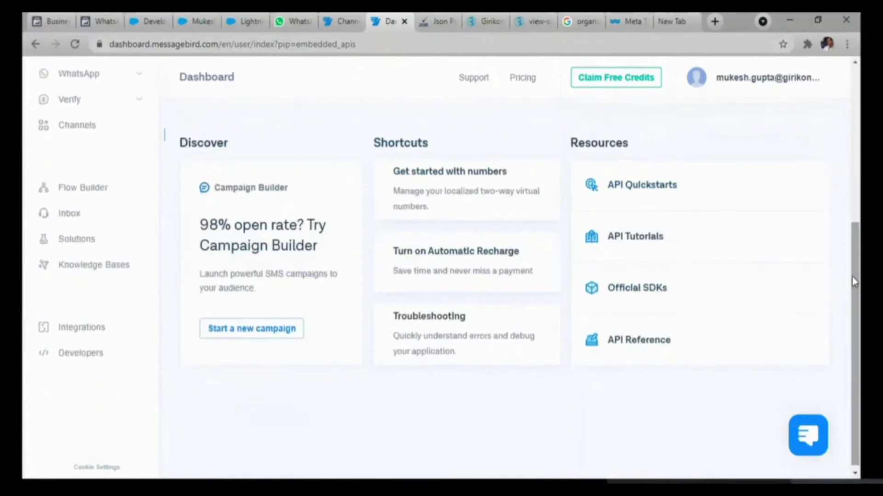
pyautogui.click(91, 130)
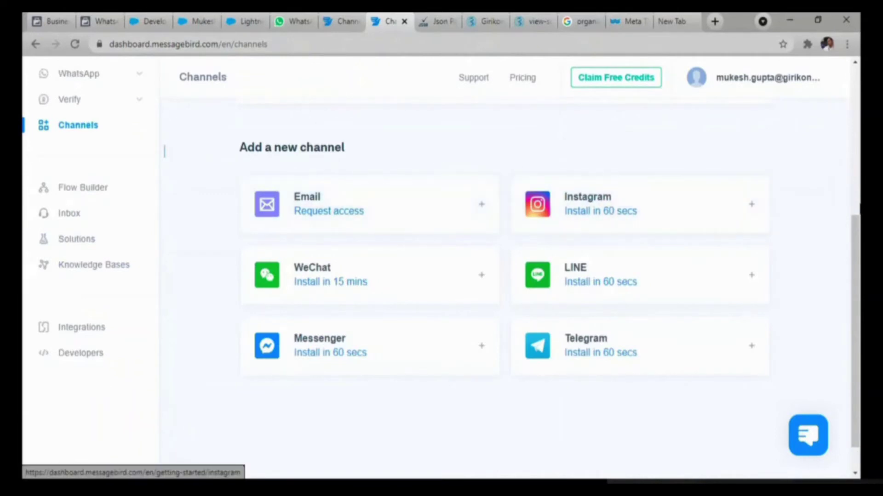
pyautogui.moveTo(858, 247); pyautogui.dragTo(858, 114)
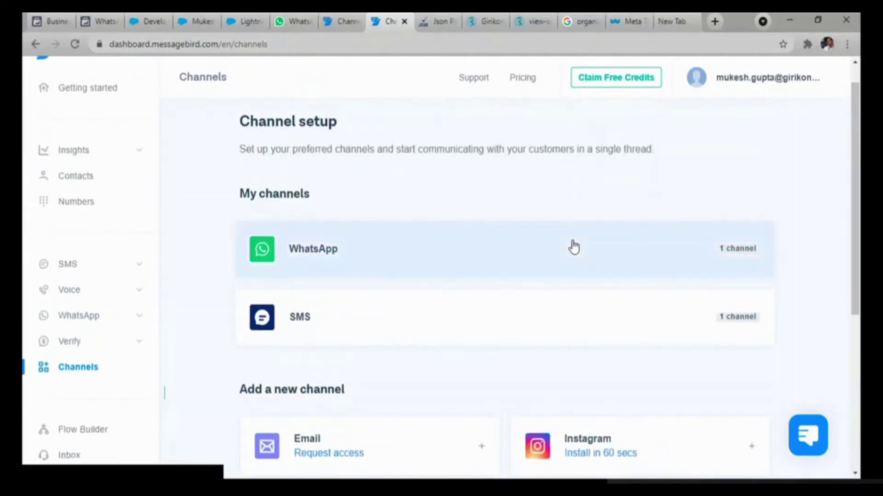
pyautogui.click(570, 258)
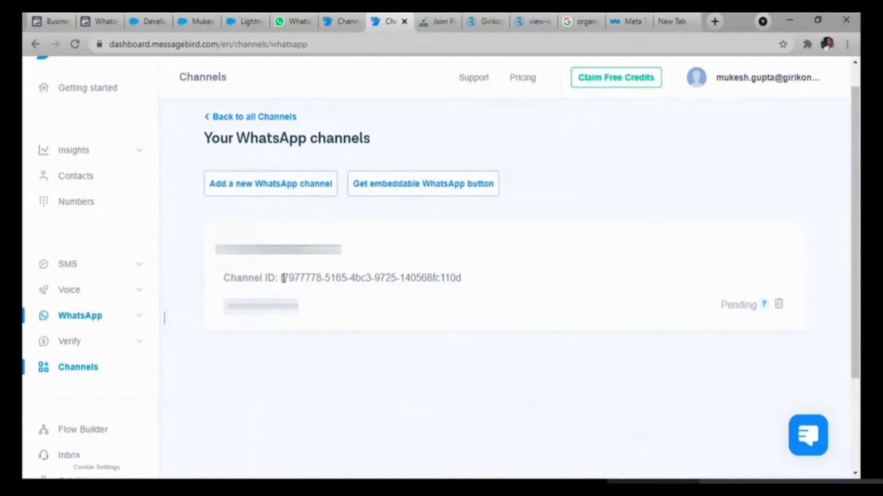
pyautogui.moveTo(282, 278); pyautogui.dragTo(455, 277)
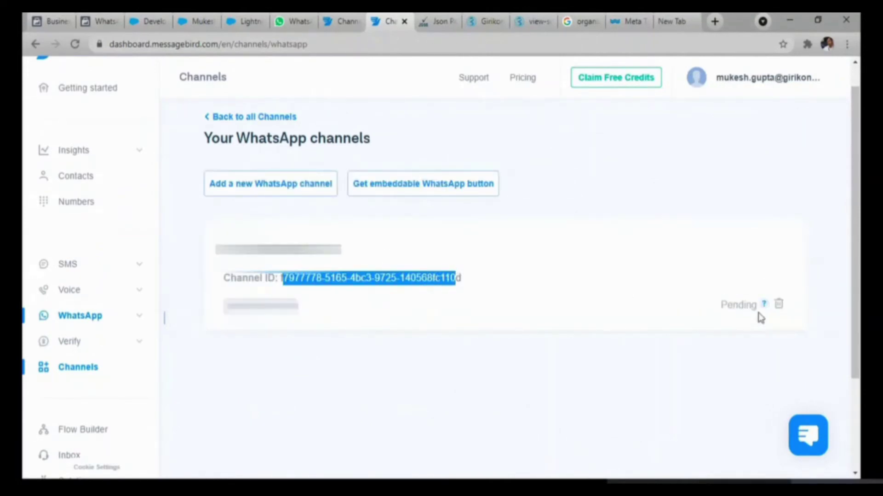
pyautogui.moveTo(764, 308)
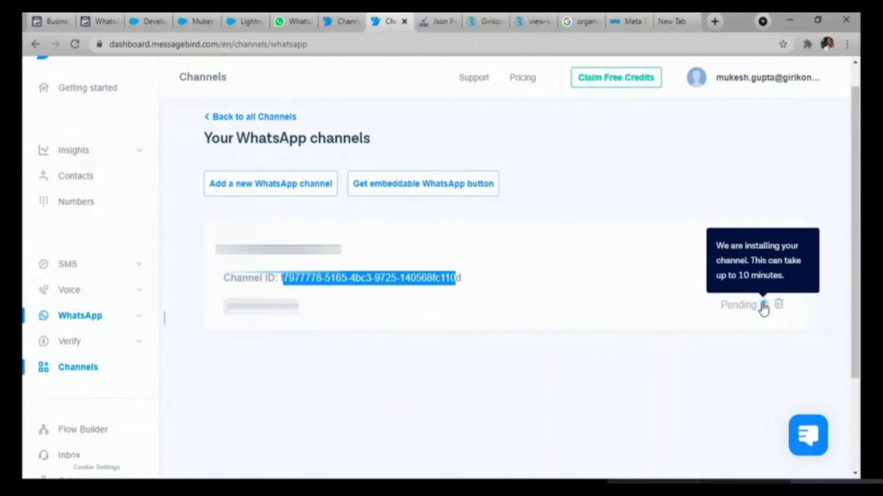
# Switch to Smart SMS App in Salesforce and open the Choose From Number stage of the account settings.
pyautogui.hotkey('ctrl', '5')
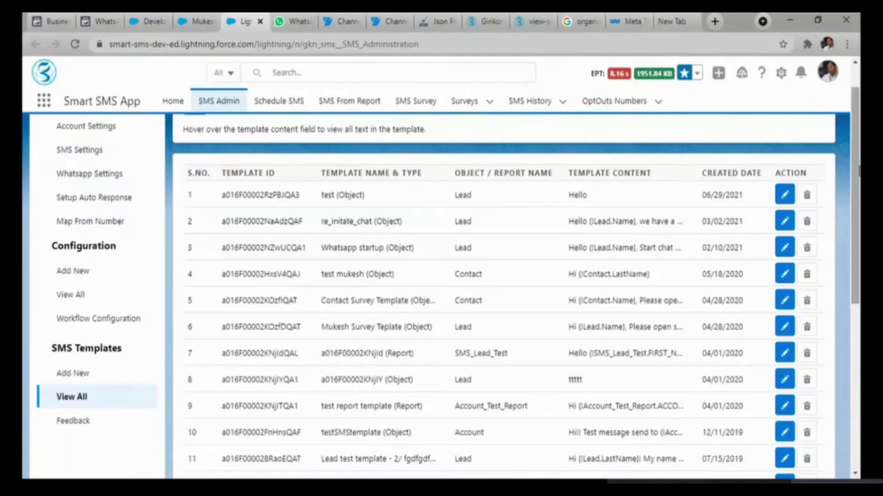
pyautogui.scroll(1, 293, 275)
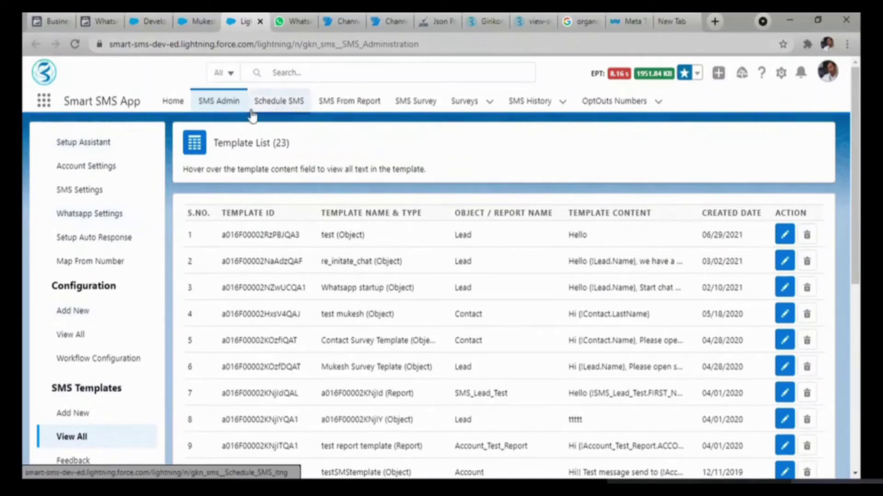
pyautogui.click(100, 169)
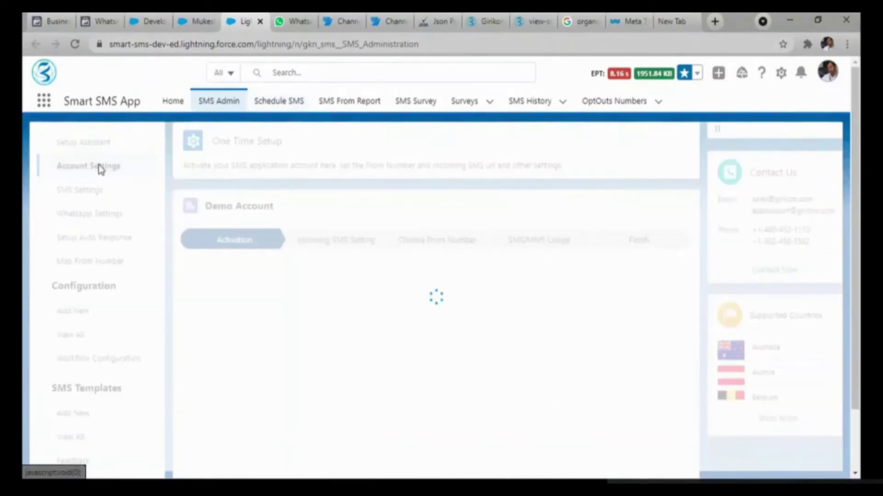
pyautogui.click(444, 247)
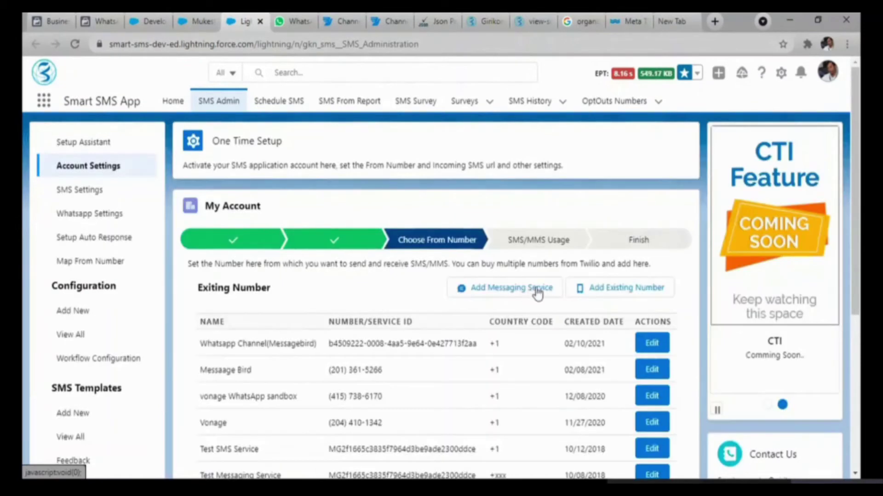
# Start adding an existing From Number and set its country code to +1.
pyautogui.click(628, 299)
pyautogui.click(336, 279)
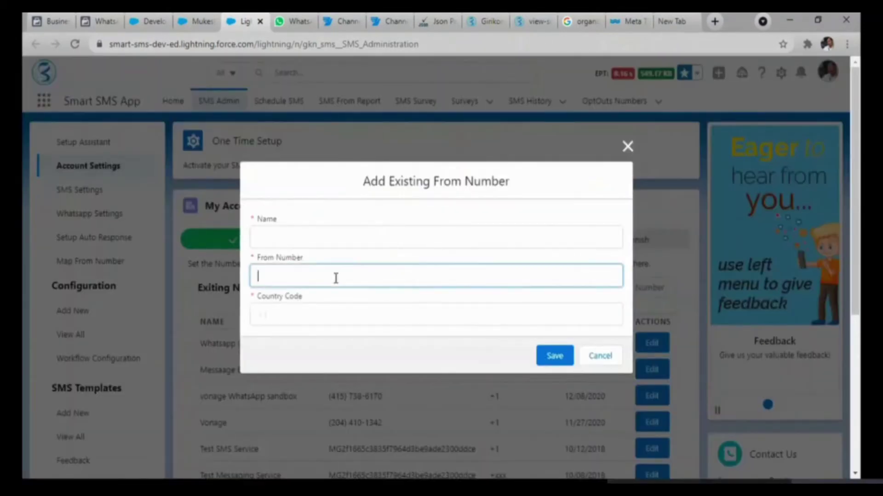
pyautogui.click(297, 311)
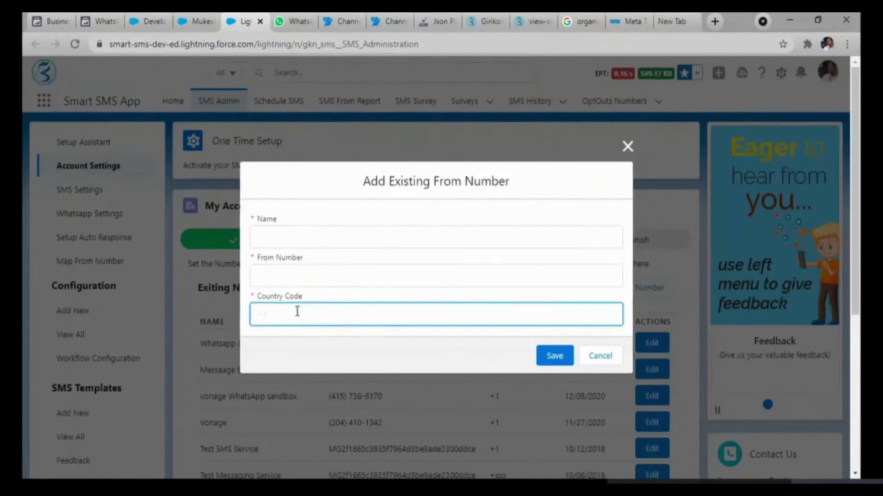
pyautogui.write('+1')
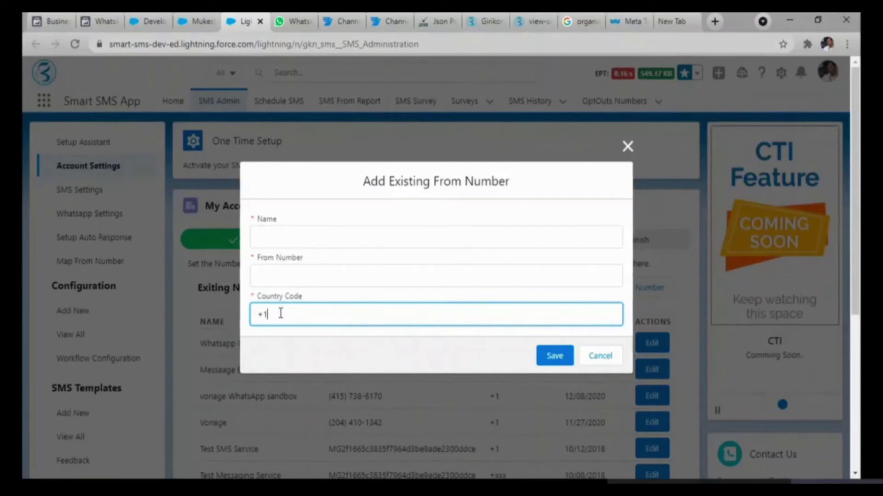
pyautogui.click(308, 275)
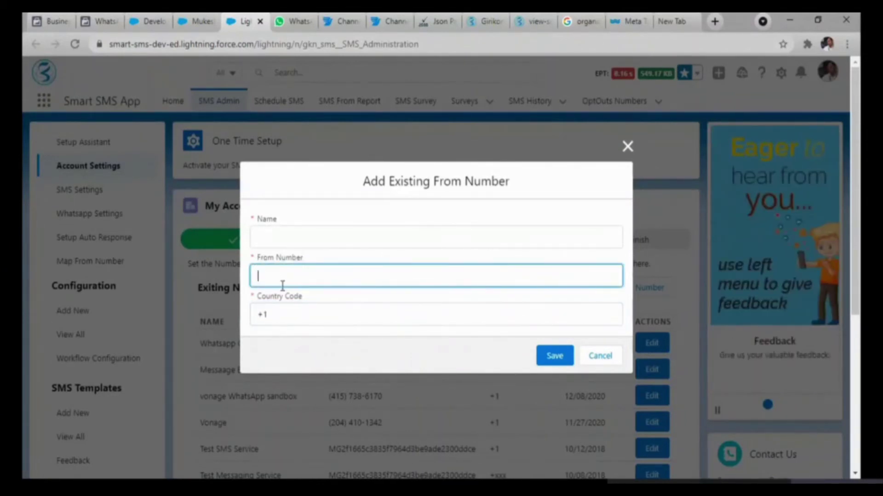
# Copy the WhatsApp channel's ID from MessageBird and enter it as the From Number in Smart SMS App.
pyautogui.click(391, 22)
pyautogui.moveTo(216, 256); pyautogui.dragTo(468, 254)
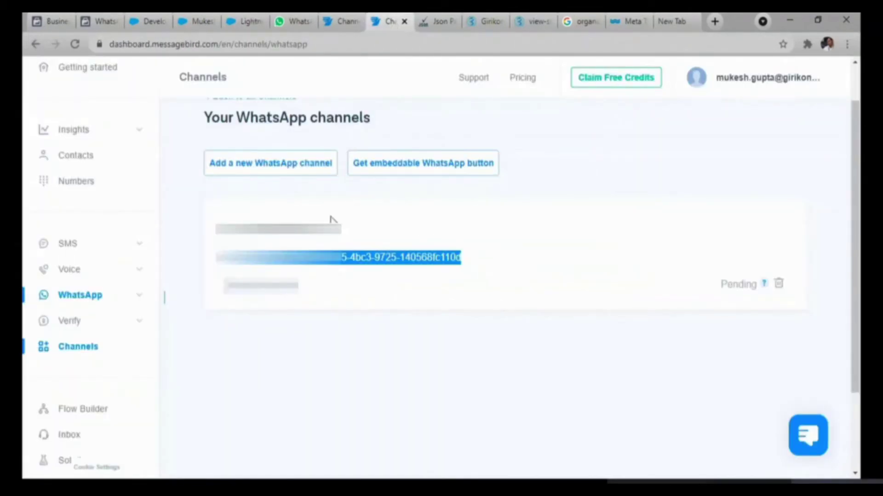
pyautogui.click(247, 28)
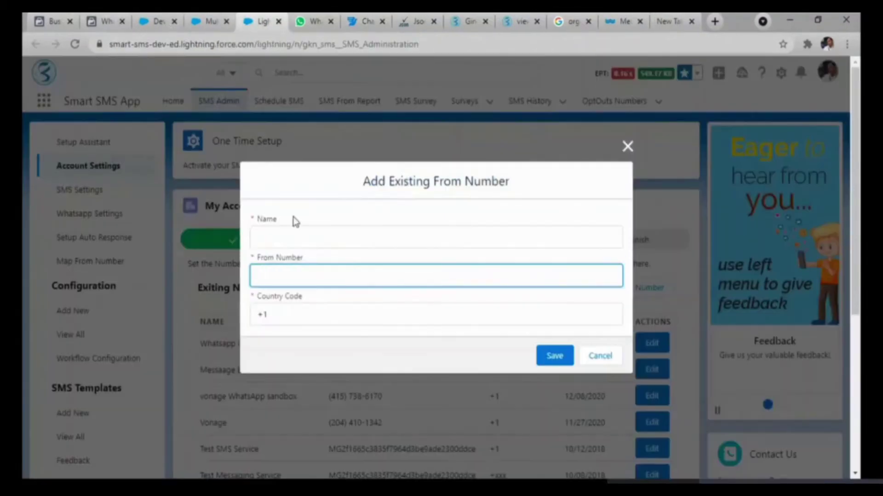
pyautogui.hotkey('ctrl', 'v')
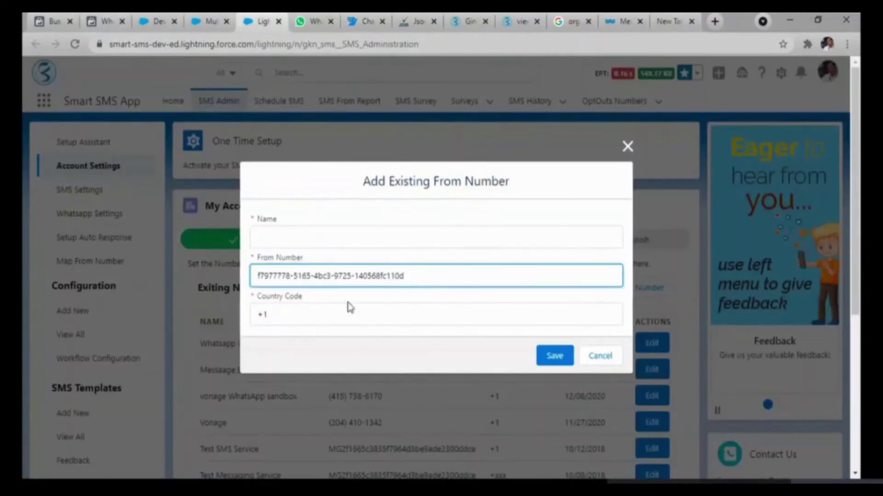
# Name the number "Whatsapp channel Id" and discard the Add Existing From Number form without saving.
pyautogui.click(318, 248)
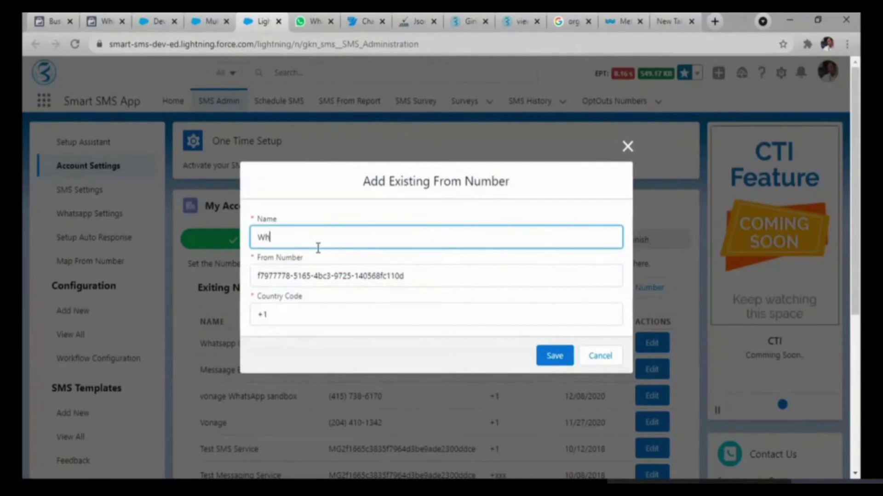
pyautogui.write('Whatsap')
pyautogui.press('BackSpace')
pyautogui.press('BackSpace')
pyautogui.write('sa')
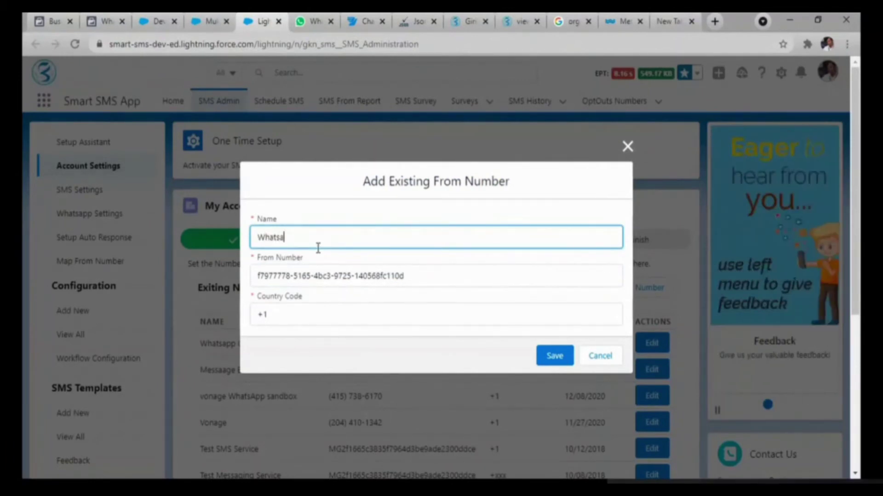
pyautogui.write('pp channel Id')
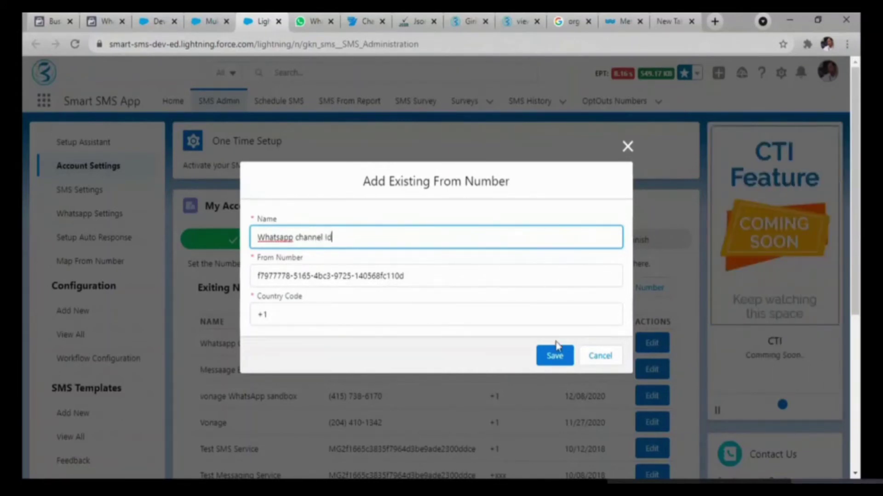
pyautogui.click(599, 357)
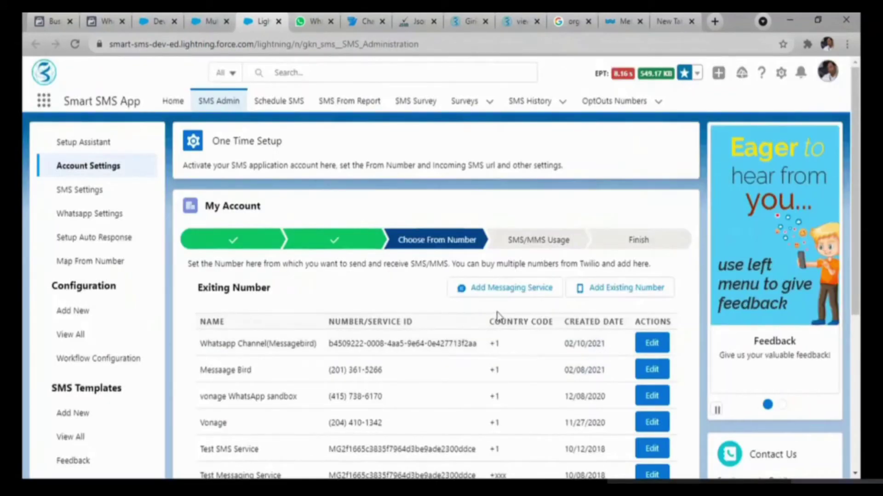
# Highlight the existing Whatsapp Channel(Messagebird) entry, and search for the WhatsApp lead to open its record and message conversation.
pyautogui.moveTo(226, 348); pyautogui.dragTo(324, 355)
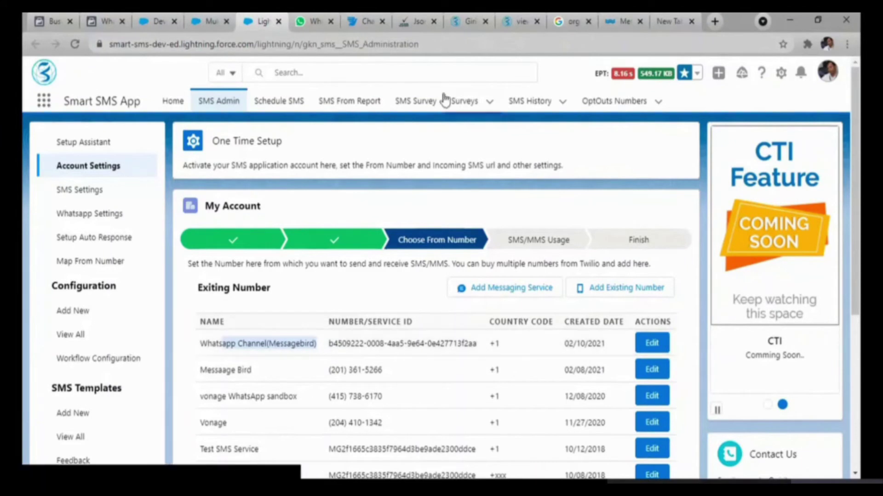
pyautogui.click(432, 67)
pyautogui.write('mu')
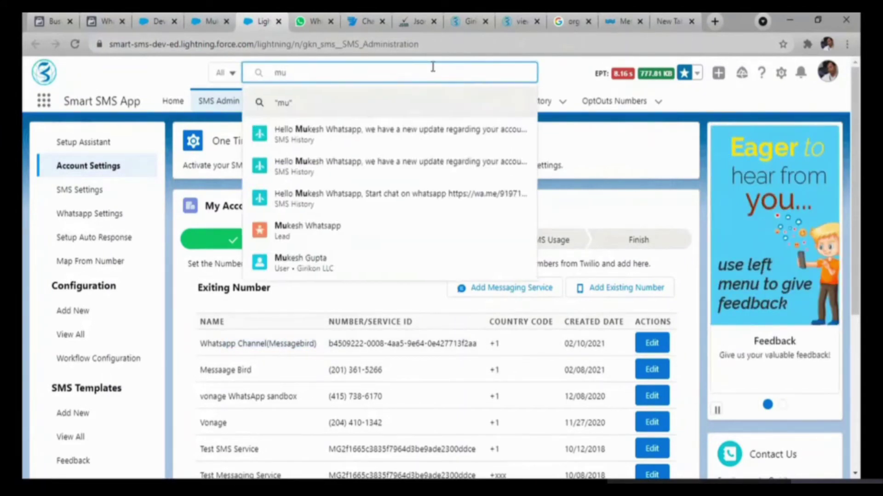
pyautogui.click(358, 228)
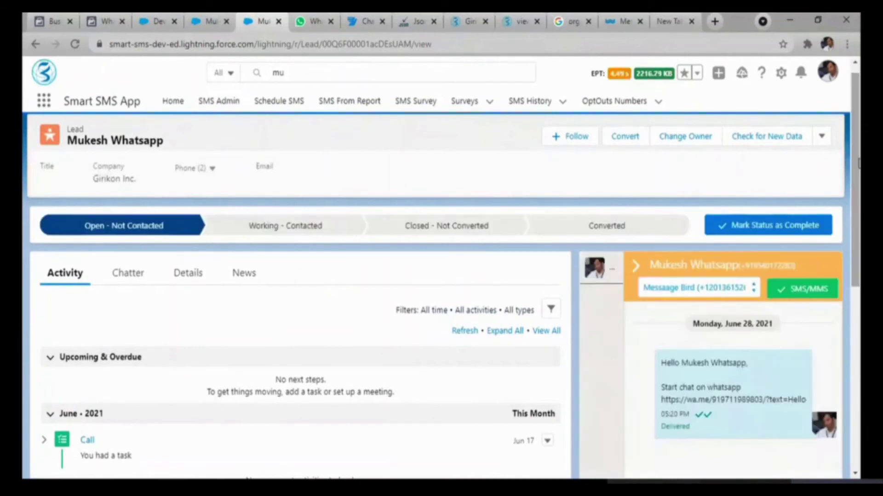
pyautogui.moveTo(858, 163); pyautogui.dragTo(857, 198)
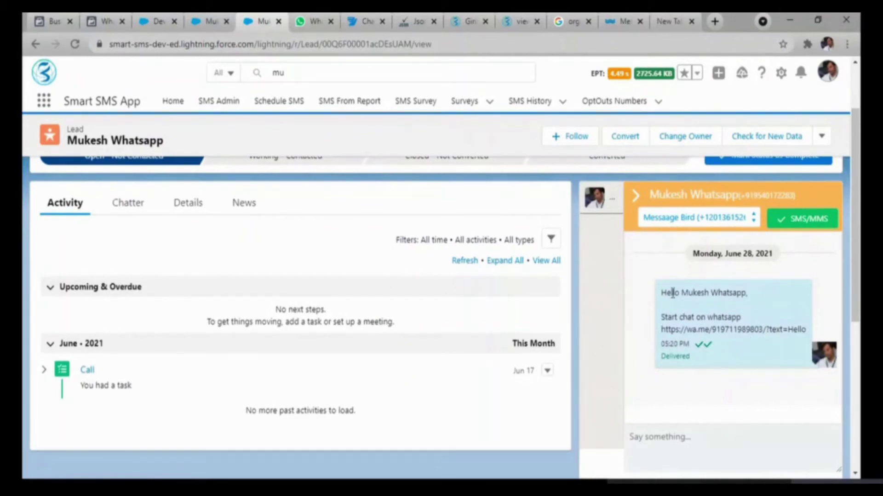
# Open the wa.me chat link from the lead's delivered message, translate the WhatsApp page to English and highlight the phone number.
pyautogui.rightClick(759, 330)
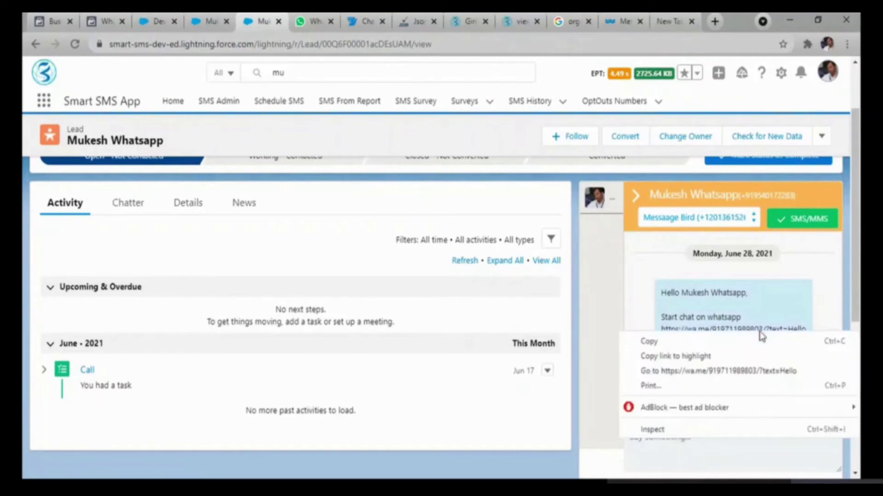
pyautogui.click(747, 342)
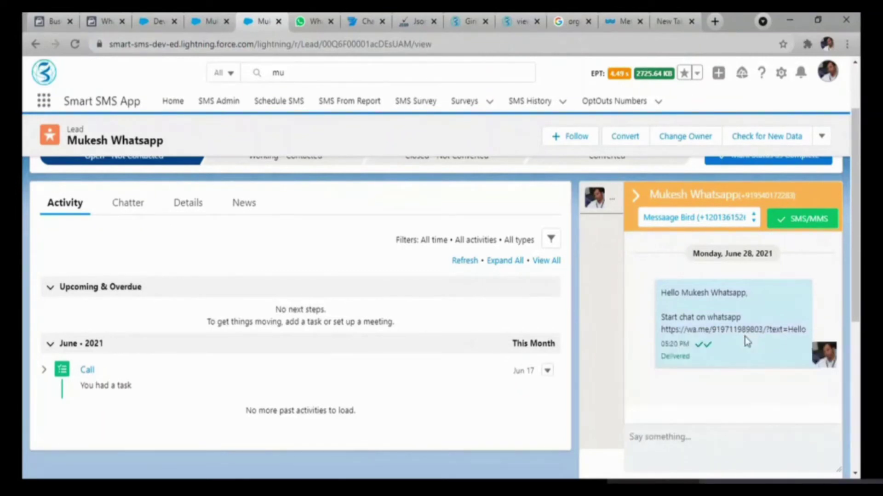
pyautogui.rightClick(749, 330)
pyautogui.click(747, 369)
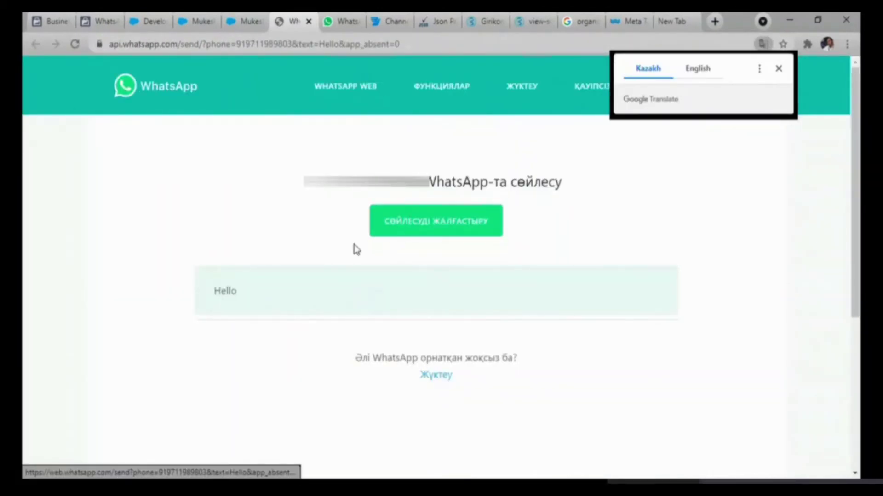
pyautogui.click(694, 71)
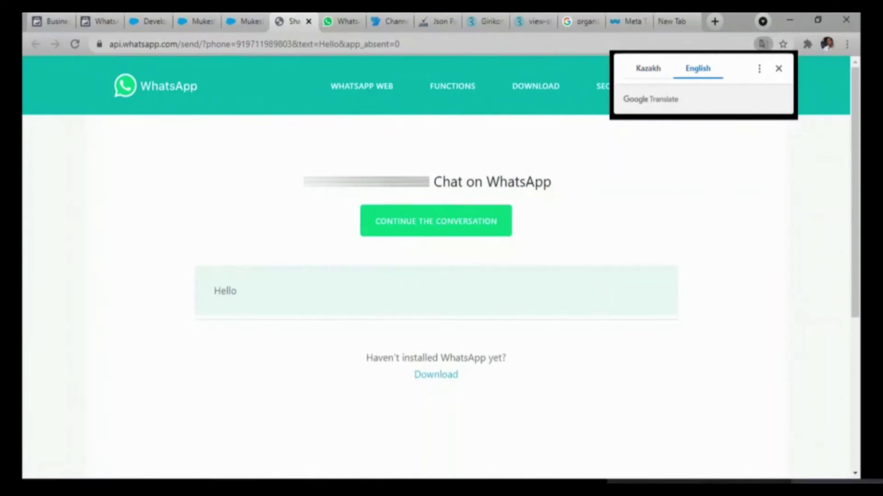
pyautogui.moveTo(305, 181); pyautogui.dragTo(430, 181)
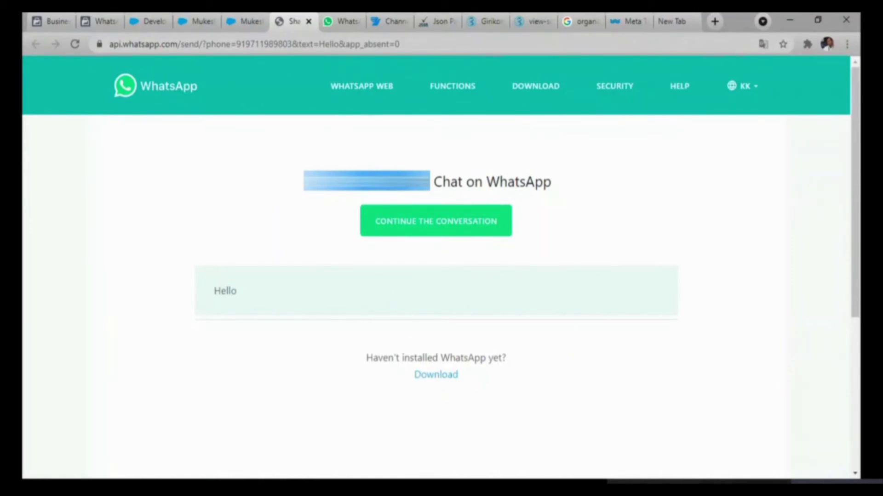
# Locate the re_initate_chat template in Facebook's message templates and insert the same template into the lead's WhatsApp message box.
pyautogui.click(99, 21)
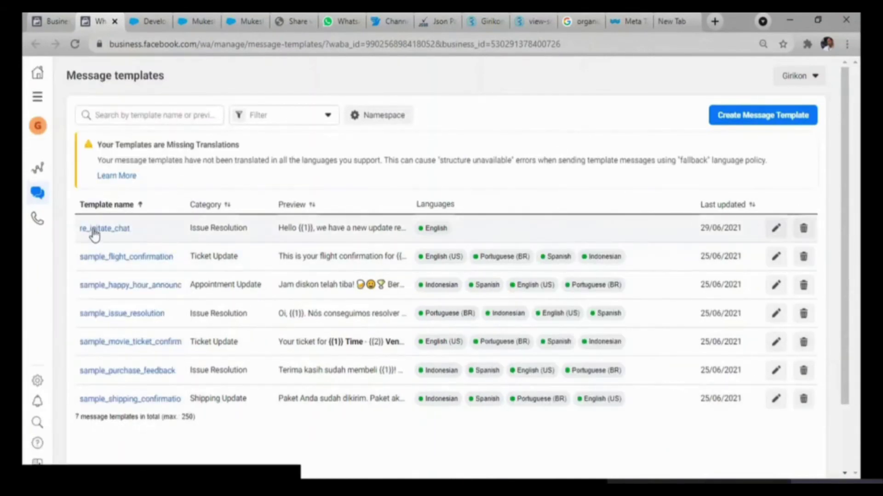
pyautogui.moveTo(77, 232); pyautogui.dragTo(134, 235)
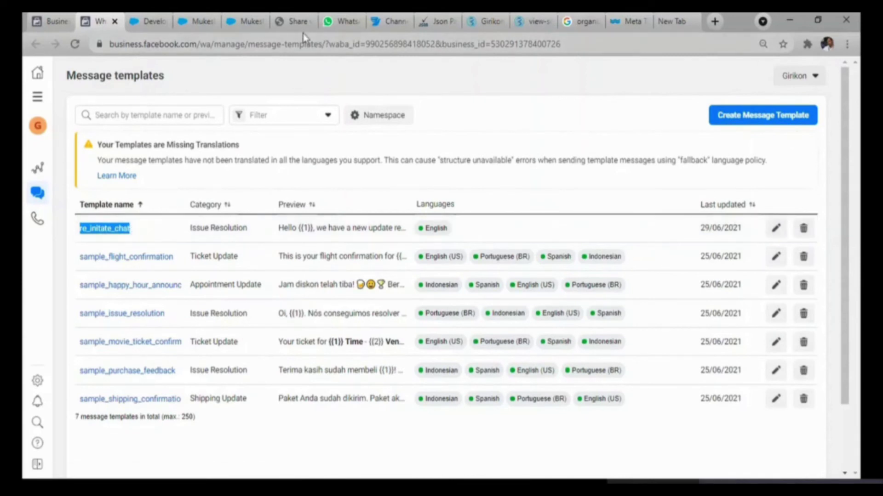
pyautogui.click(253, 29)
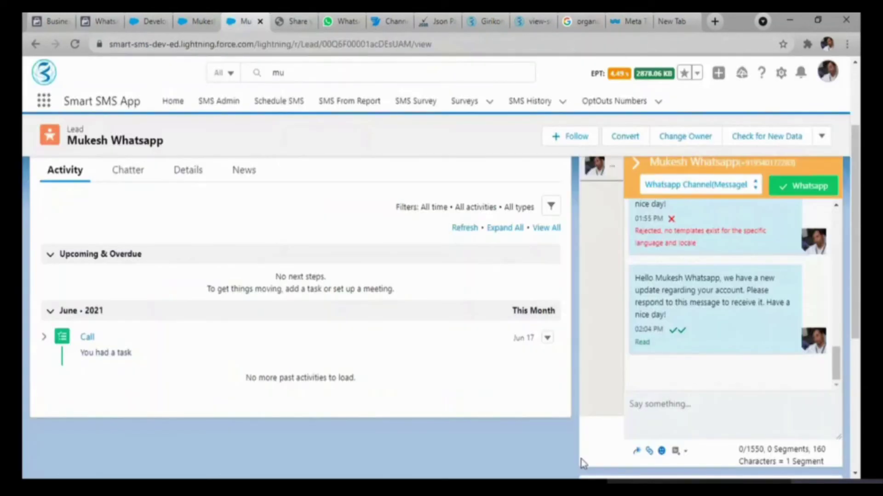
pyautogui.click(680, 453)
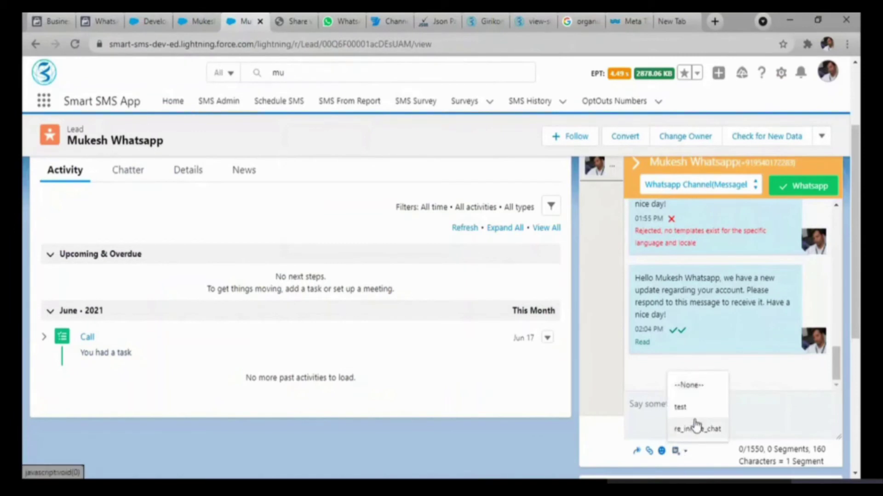
pyautogui.click(711, 429)
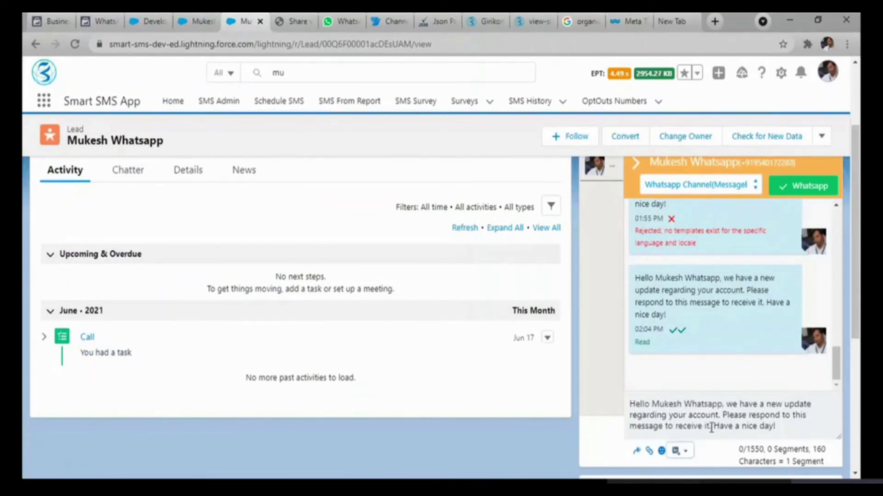
pyautogui.click(776, 426)
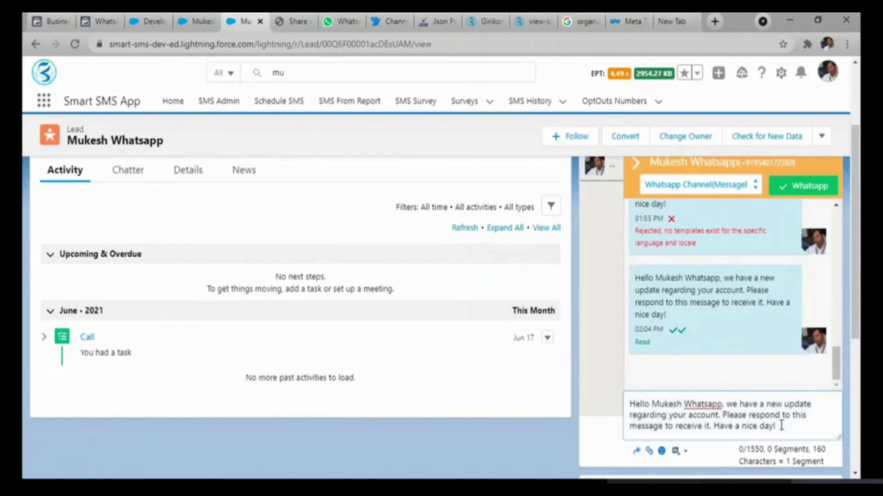
pyautogui.moveTo(781, 425); pyautogui.dragTo(623, 399)
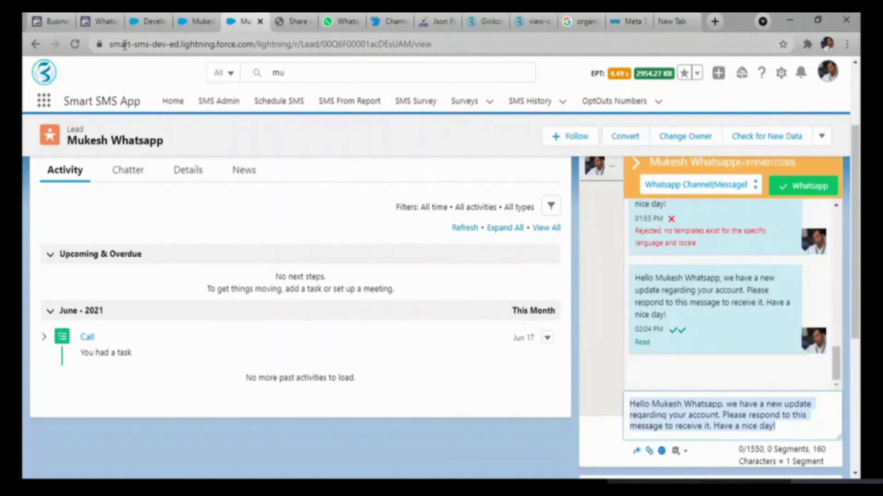
# Switch to the Facebook message templates page, display the message template namespace and highlight its value.
pyautogui.click(92, 26)
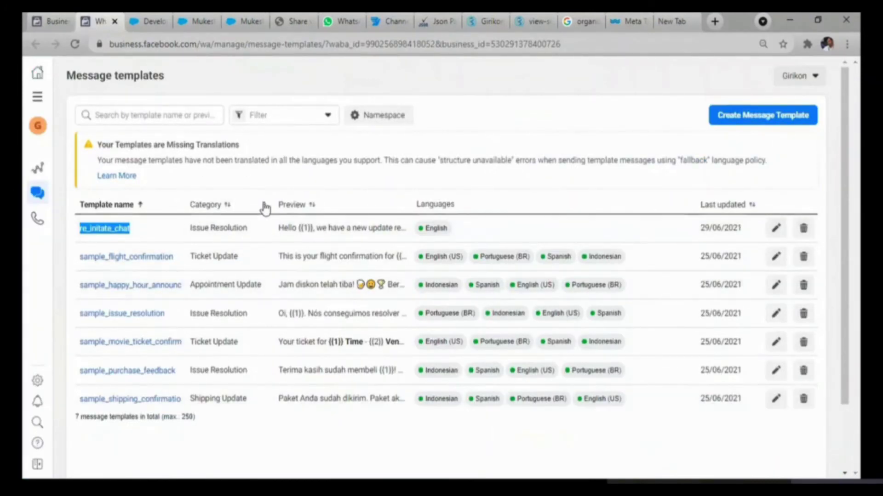
pyautogui.click(370, 117)
pyautogui.doubleClick(377, 205)
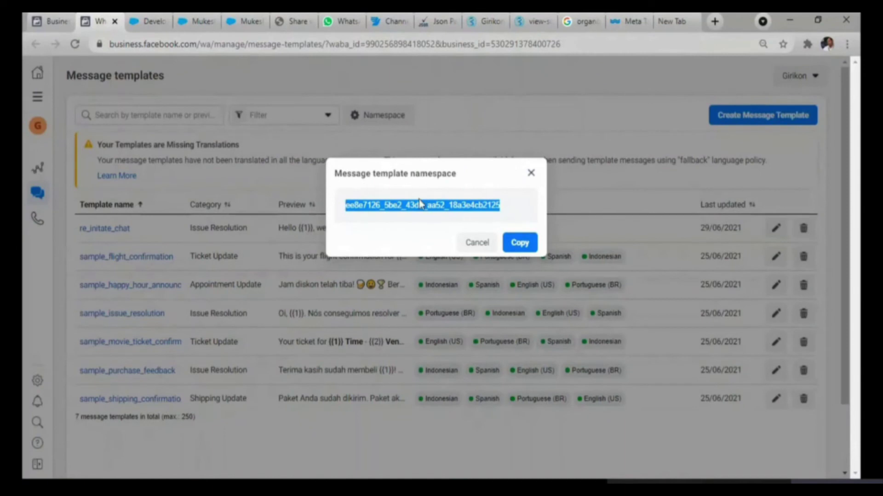
# Open Smart SMS App's Whatsapp Settings, compare the saved message template namespace with Facebook's, and return to the lead record.
pyautogui.click(247, 26)
pyautogui.moveTo(225, 25); pyautogui.dragTo(206, 25)
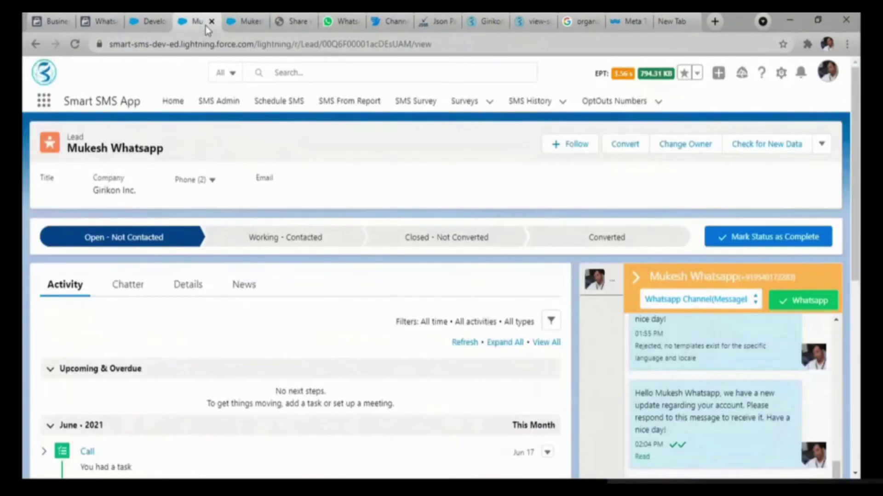
pyautogui.click(219, 103)
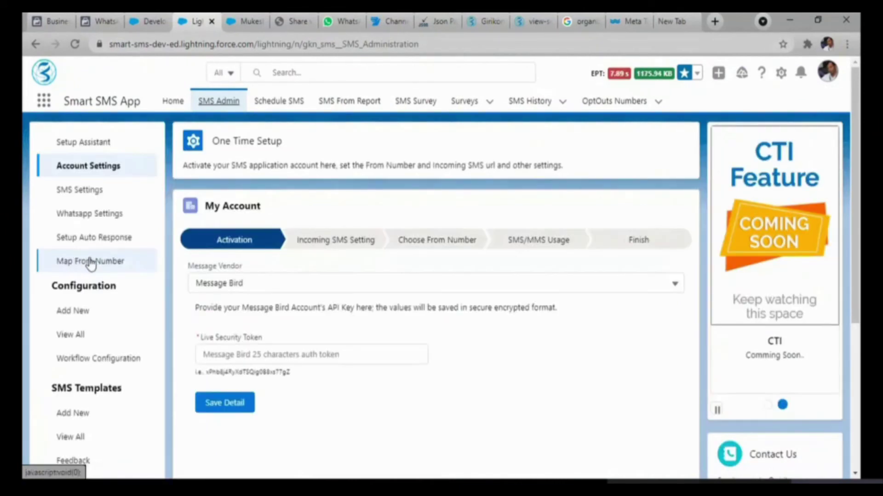
pyautogui.click(121, 224)
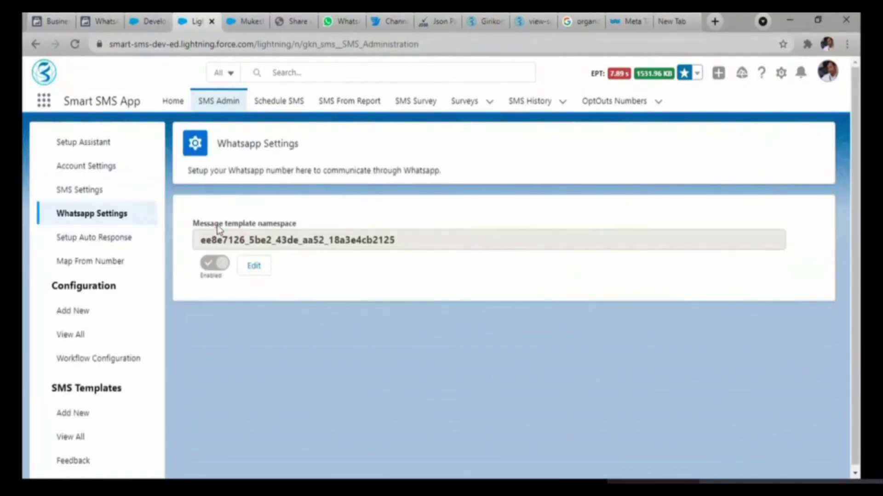
pyautogui.moveTo(392, 241); pyautogui.dragTo(177, 76)
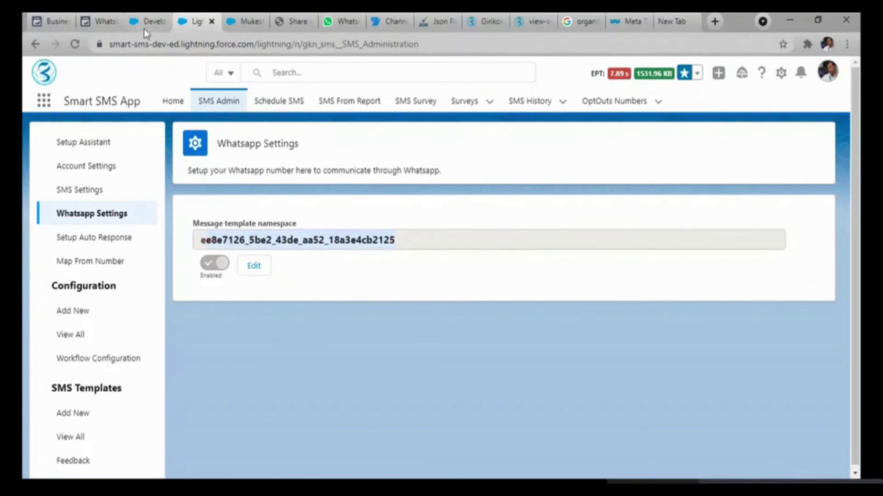
pyautogui.click(102, 23)
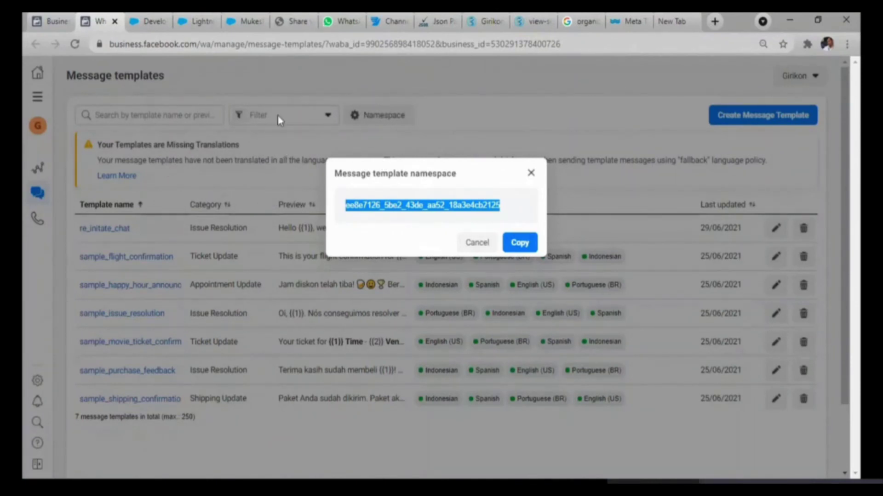
pyautogui.click(249, 22)
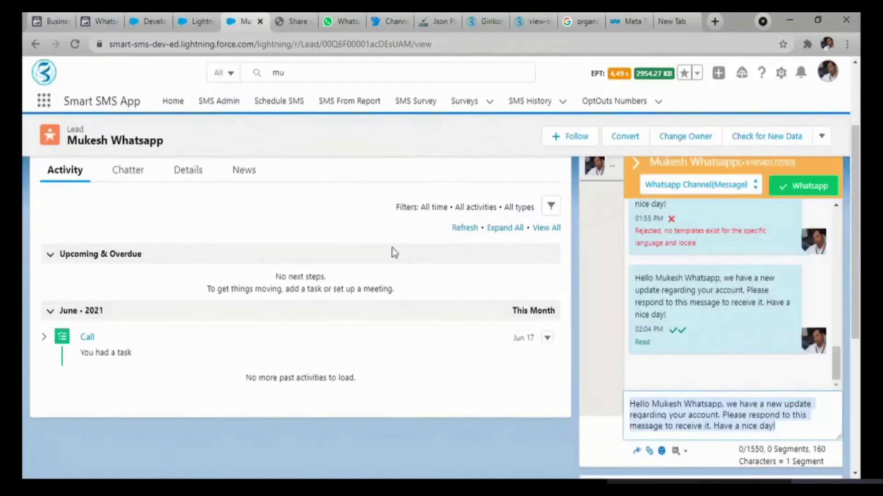
# Send the inserted re_initate_chat template message to the lead over WhatsApp and check it in the conversation.
pyautogui.click(786, 428)
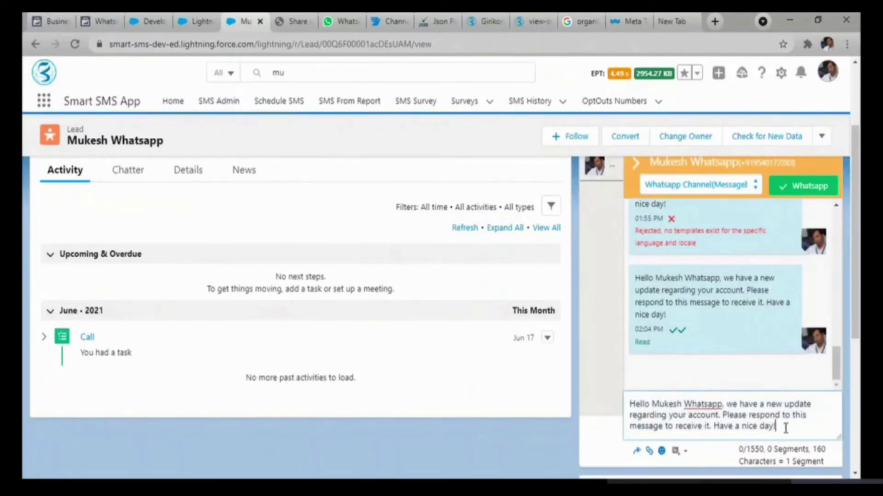
pyautogui.click(637, 452)
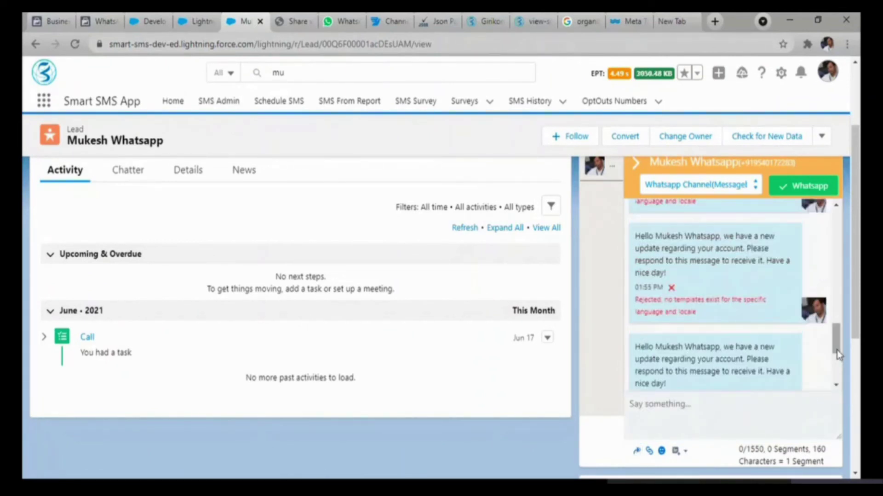
pyautogui.scroll(-2, 839, 345)
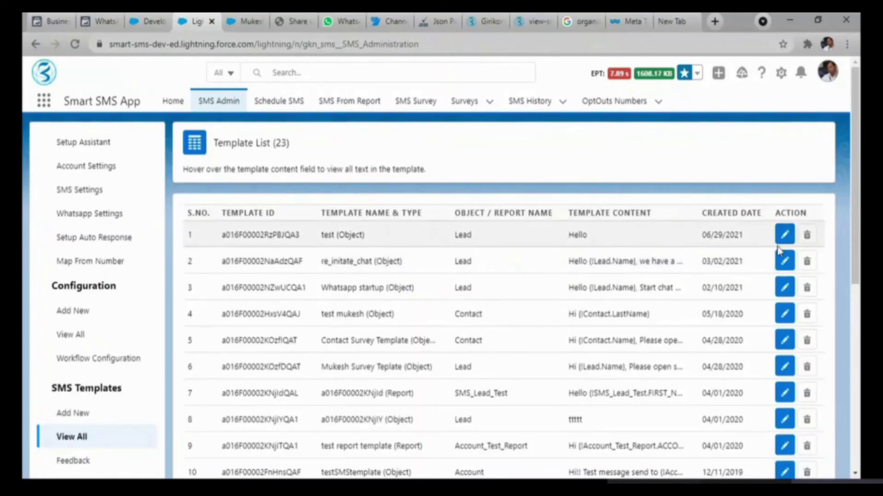
# Open the re_initate_chat template from Smart SMS App's template list and highlight its body text and Lead.Name merge field.
pyautogui.click(785, 264)
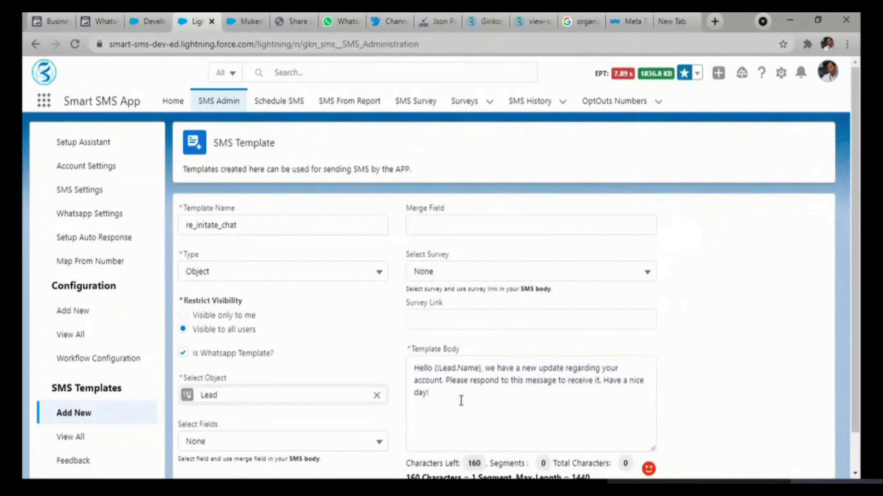
pyautogui.moveTo(440, 396); pyautogui.dragTo(411, 369)
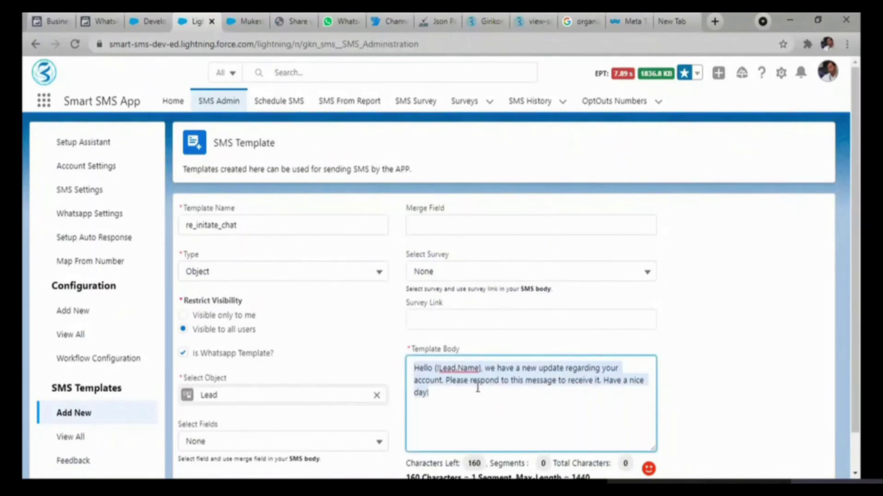
pyautogui.click(468, 397)
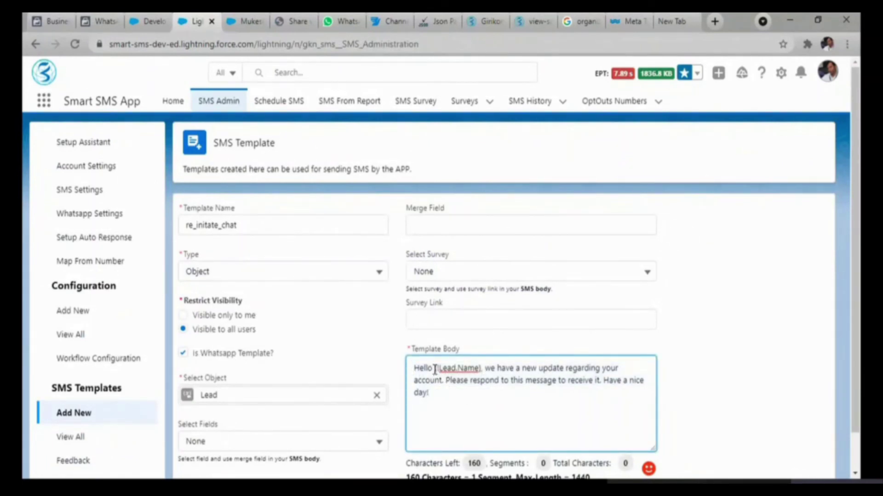
pyautogui.moveTo(434, 369); pyautogui.dragTo(485, 369)
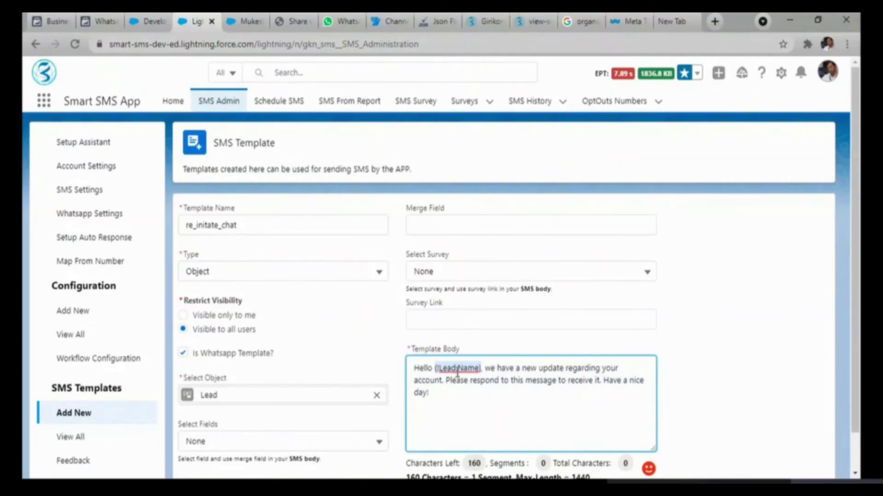
# Switch to Facebook's message templates, dismiss the namespace dialog, open re_initate_chat and point out the {{1}} placeholder in its body.
pyautogui.click(100, 24)
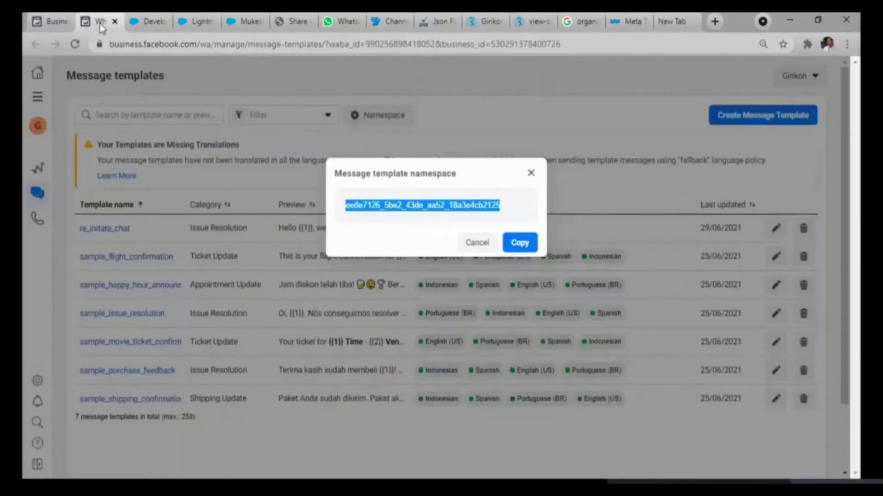
pyautogui.click(475, 243)
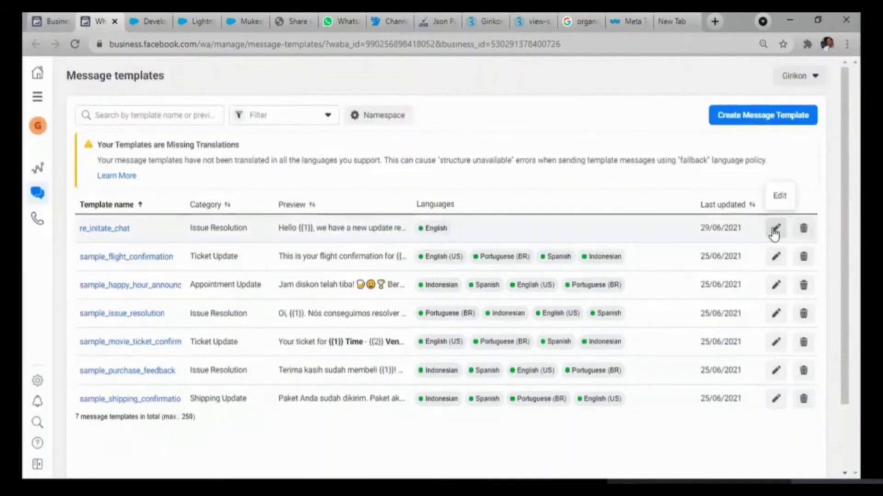
pyautogui.click(775, 229)
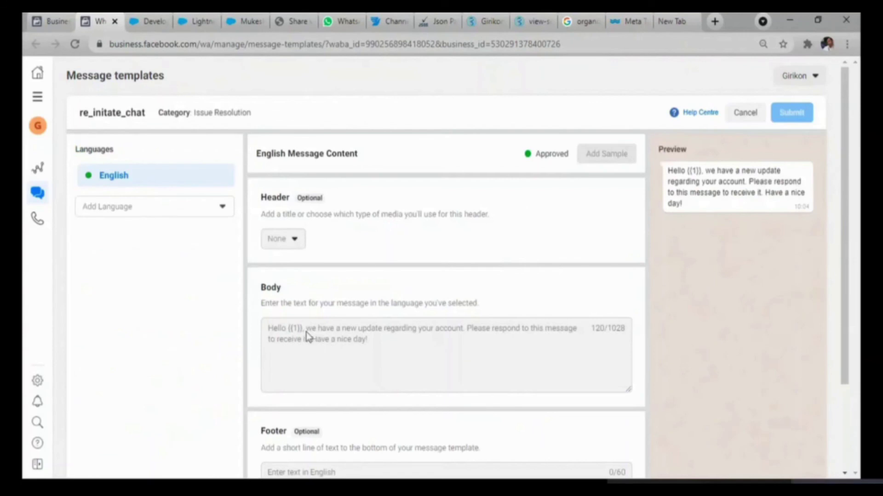
pyautogui.moveTo(305, 331); pyautogui.dragTo(291, 329)
# Return to the re_initate_chat template in Smart SMS App and compare its Lead.Name merge field with Facebook's {{1}} placeholder.
pyautogui.click(198, 21)
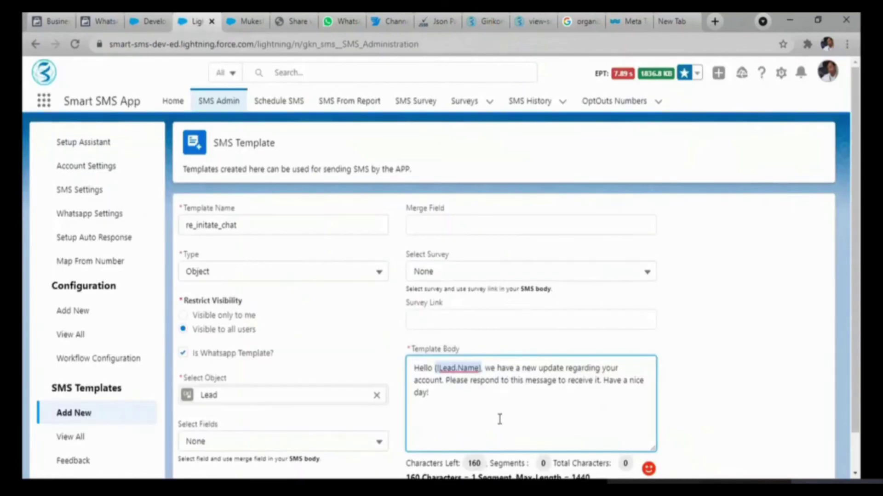
pyautogui.click(490, 400)
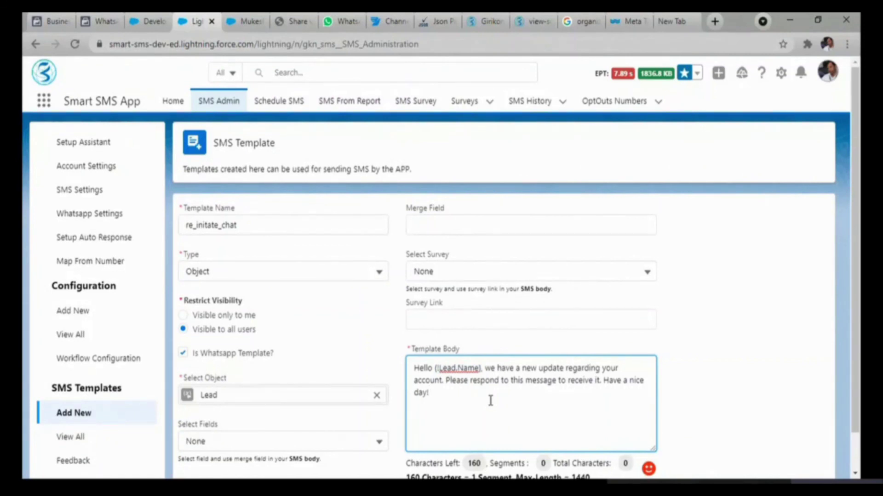
pyautogui.moveTo(481, 367); pyautogui.dragTo(436, 368)
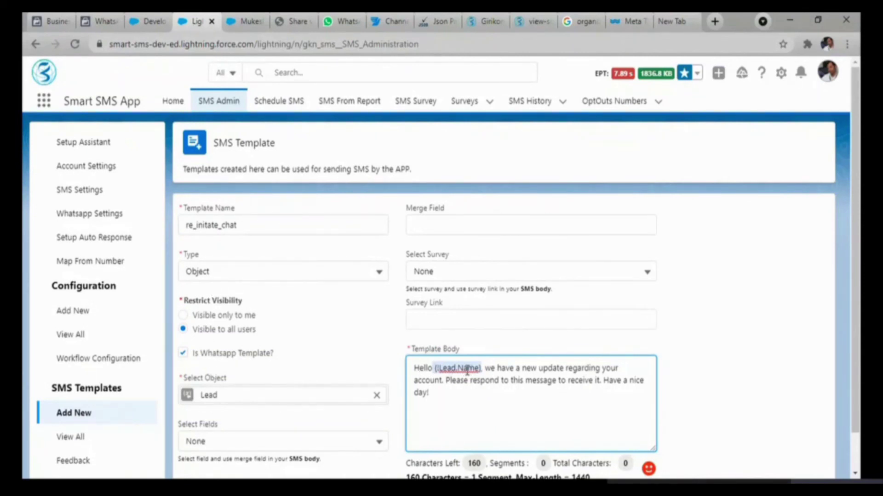
pyautogui.click(469, 400)
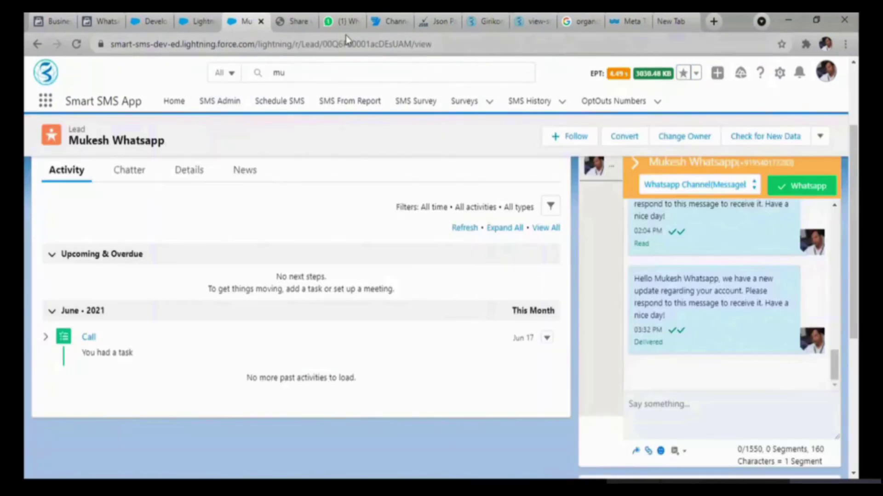
# Switch to WhatsApp Web, view the newest message in the Girikon Whatsapp Business Api chat, and return to the lead record.
pyautogui.click(344, 23)
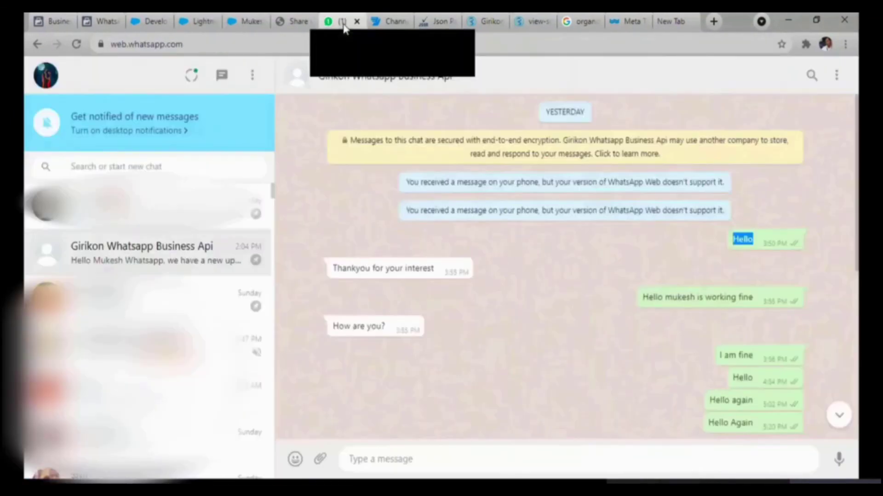
pyautogui.click(838, 414)
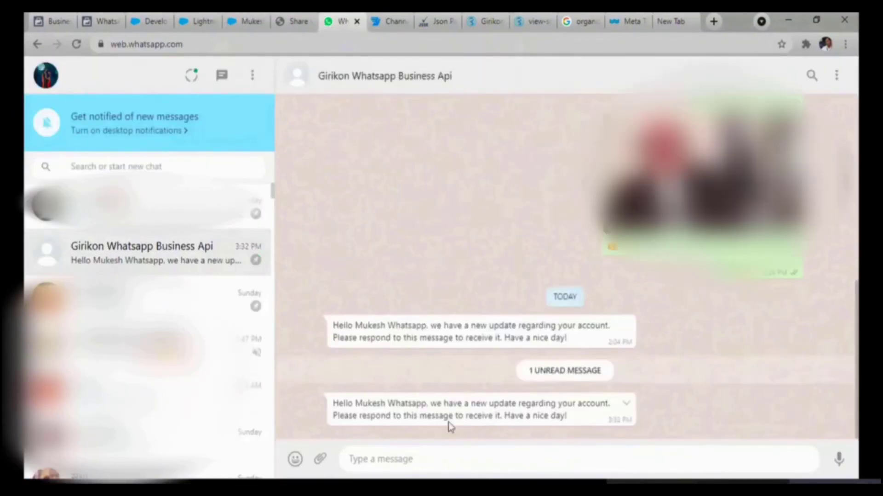
pyautogui.click(247, 20)
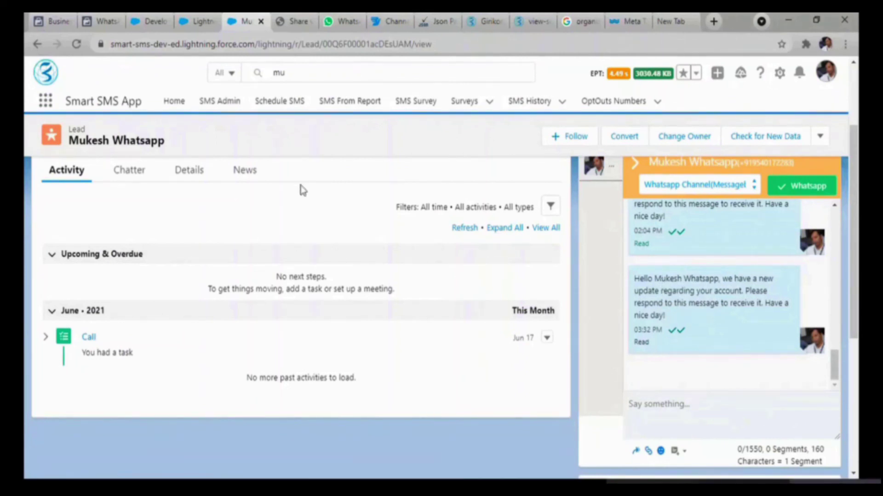
# Reply "Okay" in the Girikon Whatsapp Business Api chat on WhatsApp Web.
pyautogui.click(343, 21)
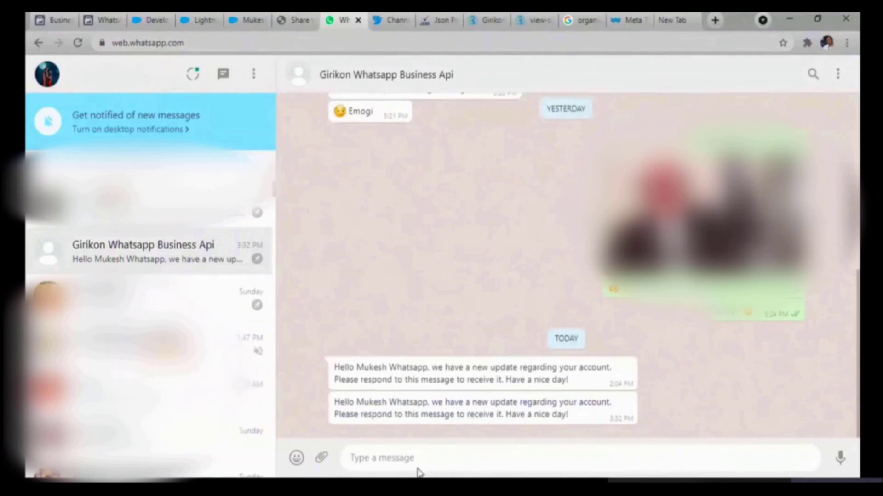
pyautogui.write('Okay')
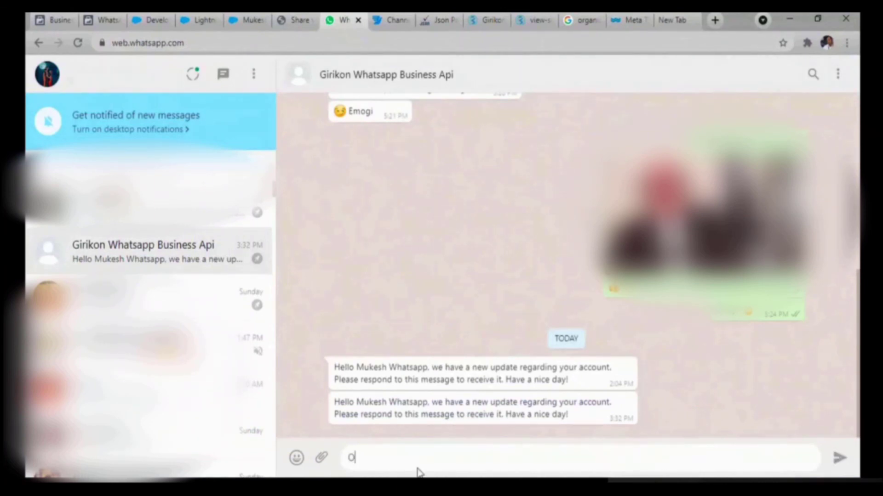
pyautogui.press('Return')
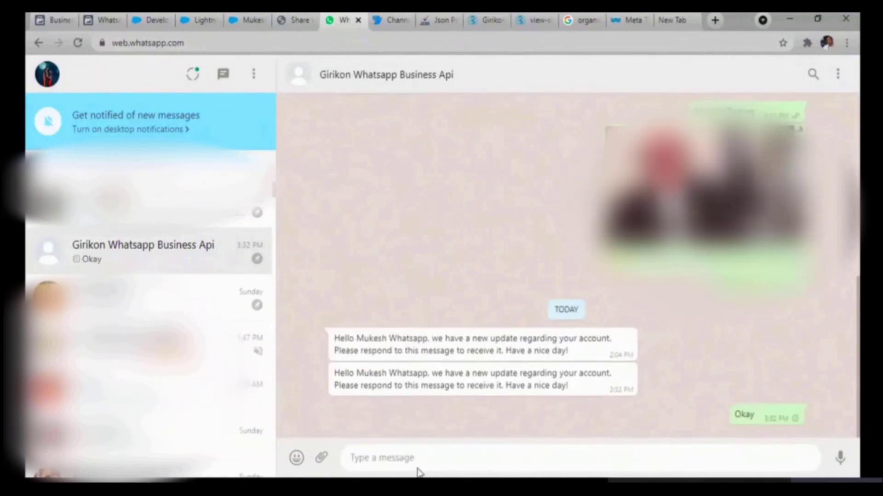
# Return to the lead record, view the incoming reply and write "askdaskjd as das djsa dj sadjsa" in the WhatsApp message box.
pyautogui.click(242, 26)
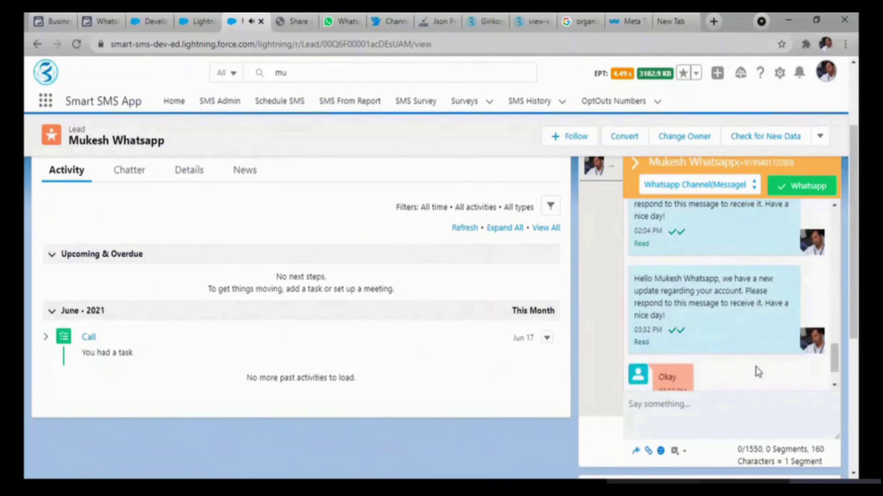
pyautogui.scroll(-1, 758, 372)
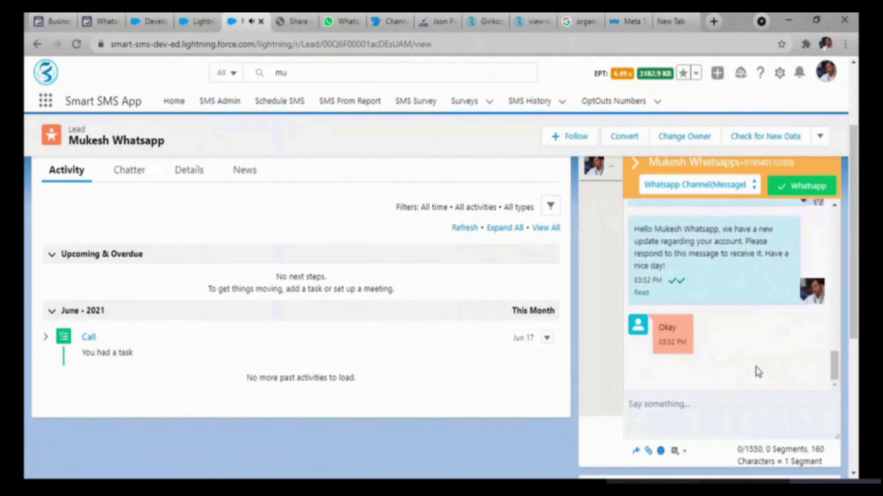
pyautogui.click(706, 402)
pyautogui.write('askdaskjd as das djsa dj sadjsa')
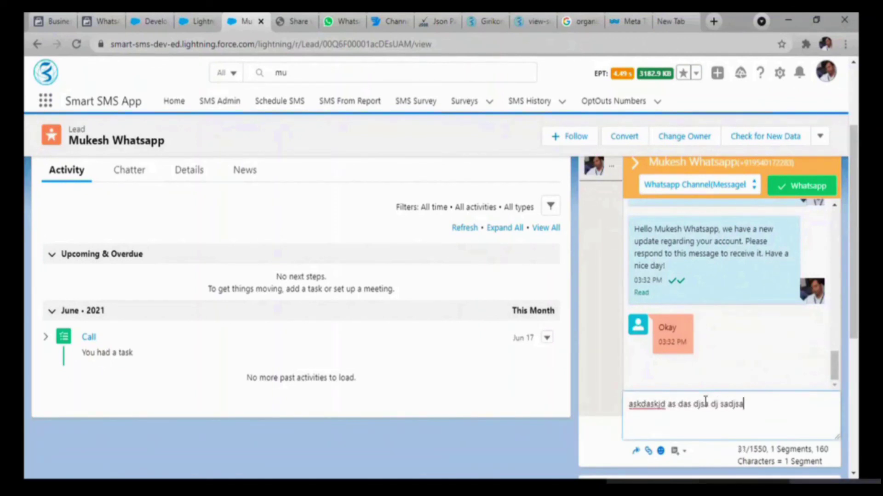